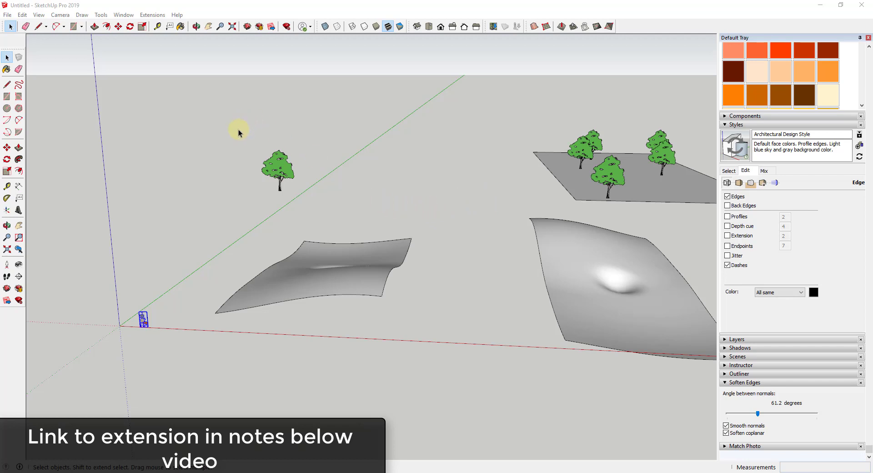
Drop the single floating tree onto the curved surface below it with the DropGC extension.
left_click(278, 164)
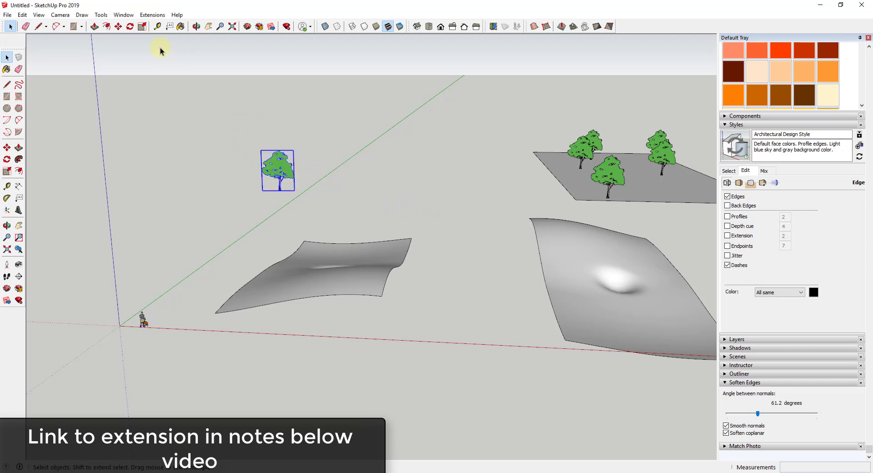
left_click(151, 15)
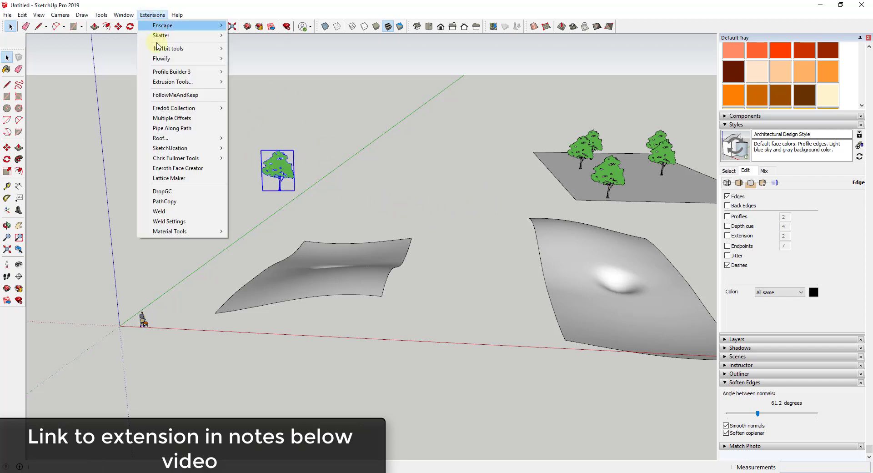
left_click(185, 191)
scroll(300, 291, "up", 2)
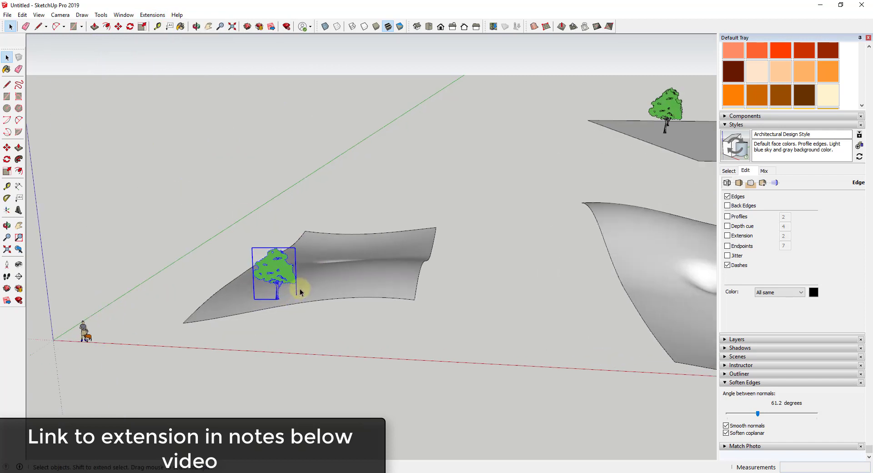
scroll(301, 291, "up", 1)
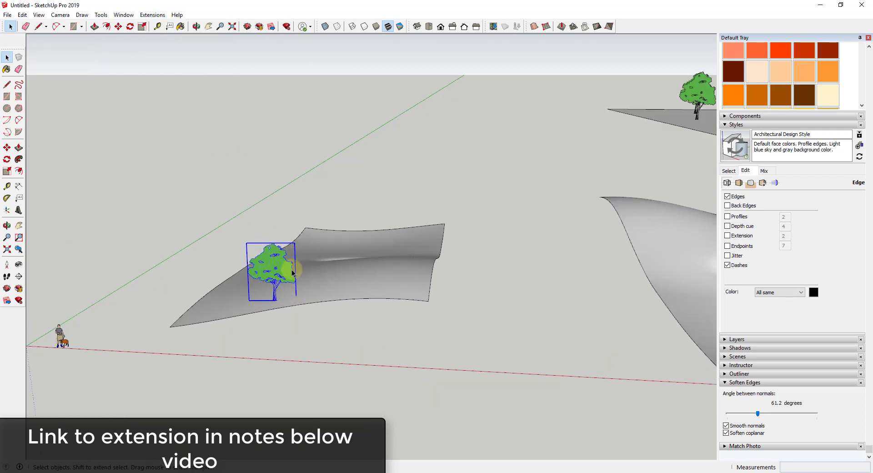
middle_click_drag(407, 272, 406, 277)
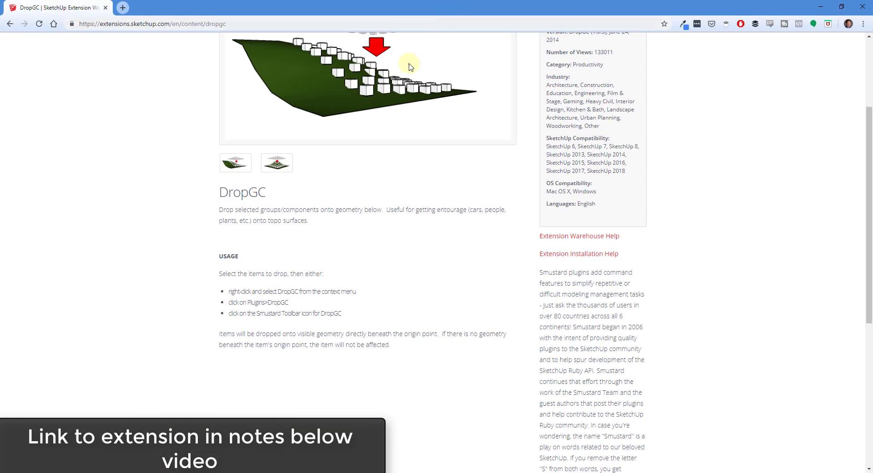
Switch to the browser and review the DropGC page on Extension Warehouse, including its description, usage notes and developer details.
scroll(344, 176, "up", 3)
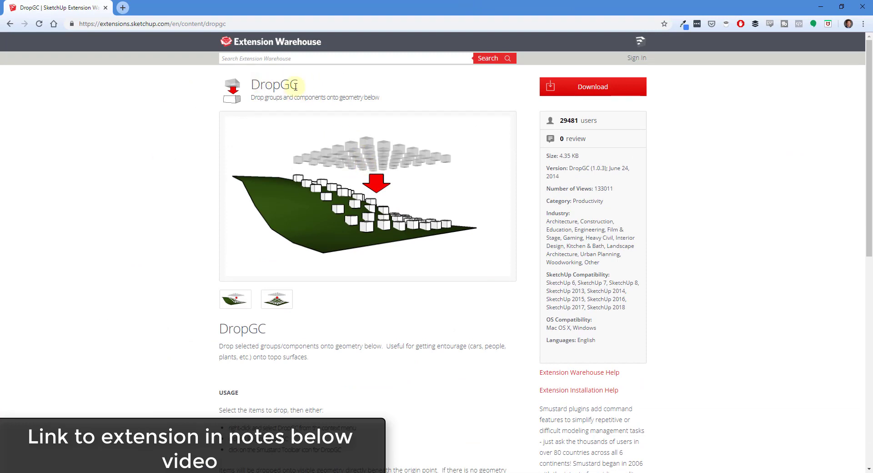
scroll(485, 262, "down", 1)
scroll(485, 261, "down", 6)
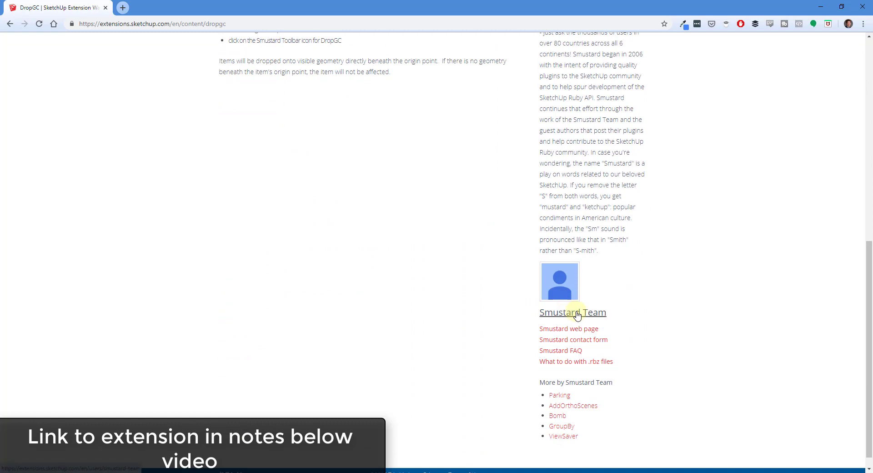
scroll(476, 236, "up", 7)
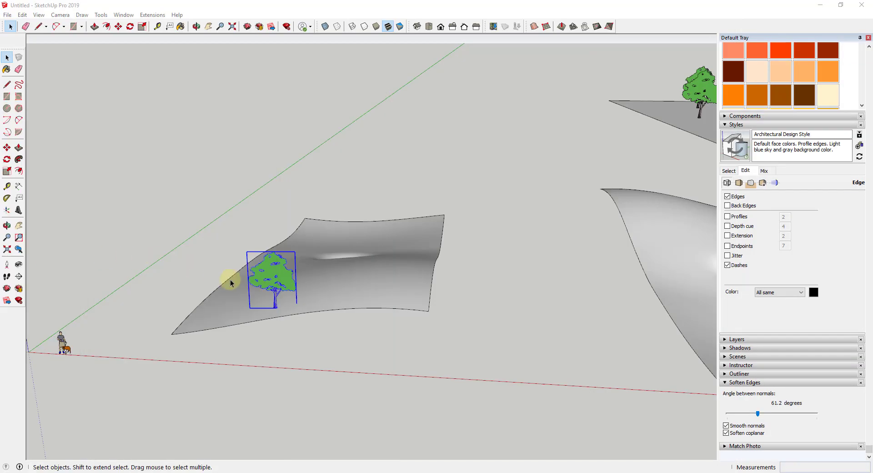
Undo the tree's drop and copy the raised tree along the green axis as a row of evenly divided copies (/4).
middle_click_drag(272, 285, 271, 163)
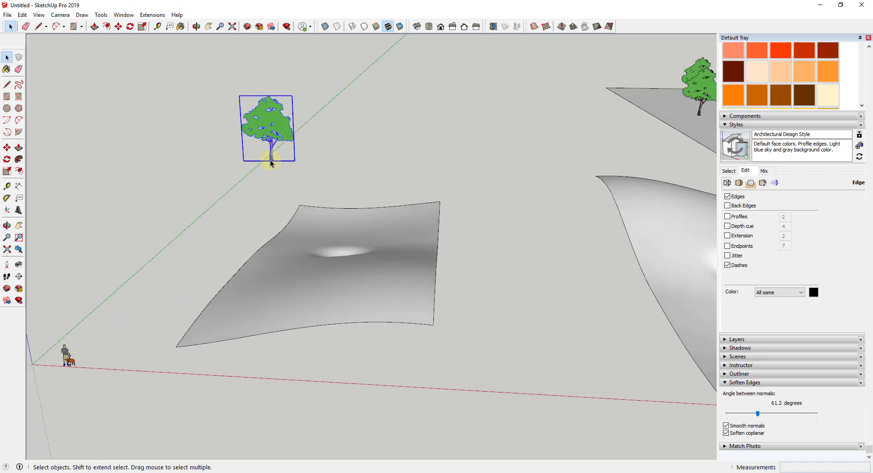
key("m")
key("ctrl")
left_click(272, 158)
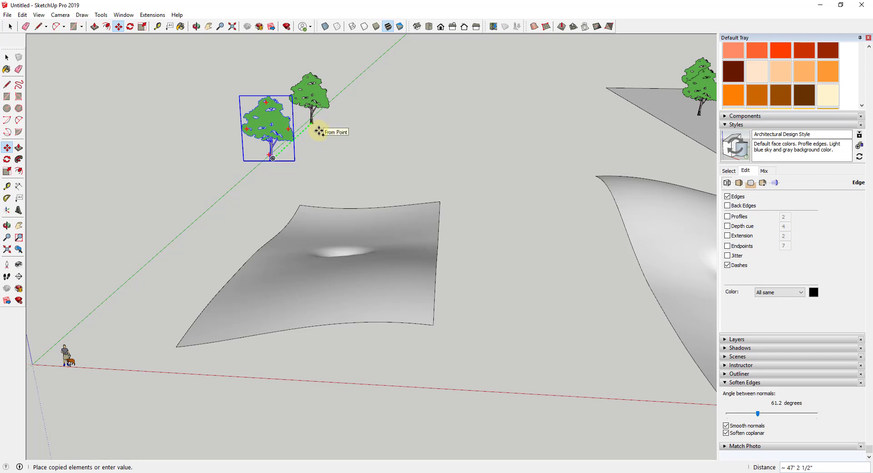
left_click(310, 217)
key("Return")
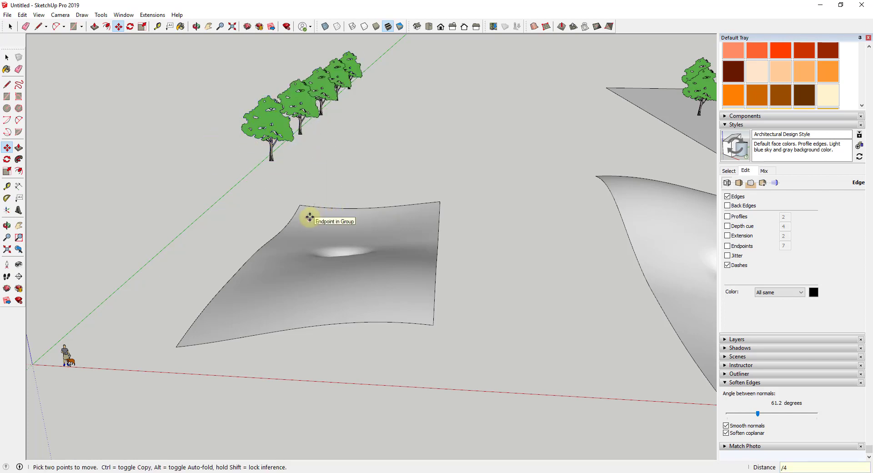
Copy the whole row of floating trees along the red axis to make a second parallel row.
key("space")
left_click_drag(231, 42, 394, 175)
key("m")
key("ctrl")
left_click(277, 138)
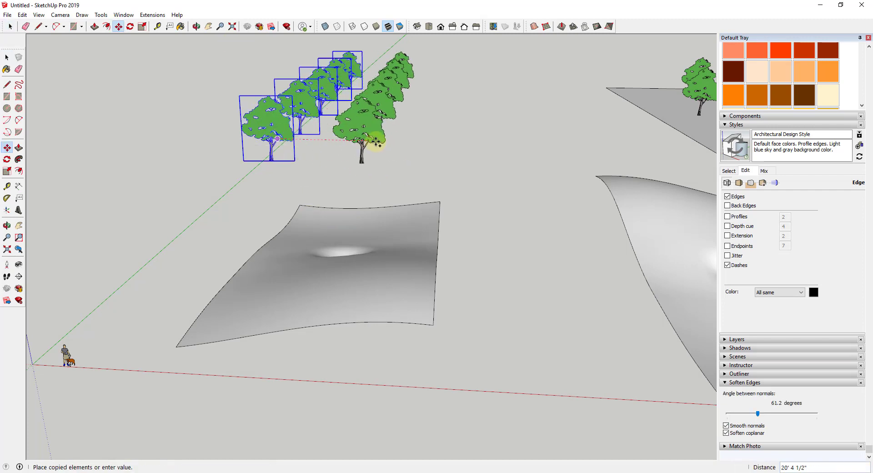
left_click(386, 141)
Drop both rows of trees onto the curved surface with DropGC, inspect their placement, and undo the drop.
middle_click_drag(387, 144, 325, 123)
key("space")
left_click_drag(139, 34, 518, 187)
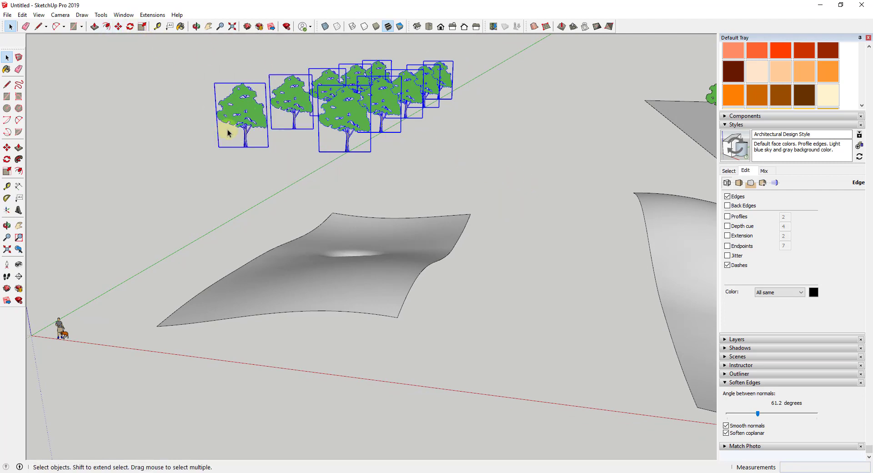
left_click(160, 17)
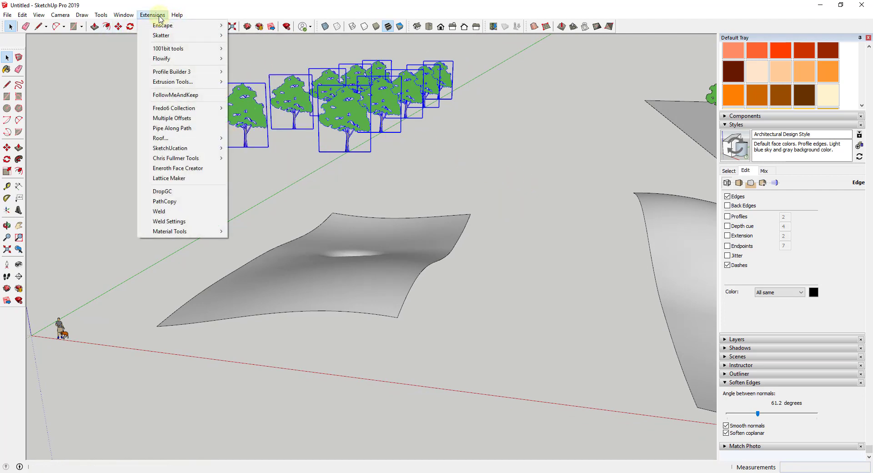
left_click(176, 191)
key("o")
left_click_drag(370, 194, 331, 179)
key("space")
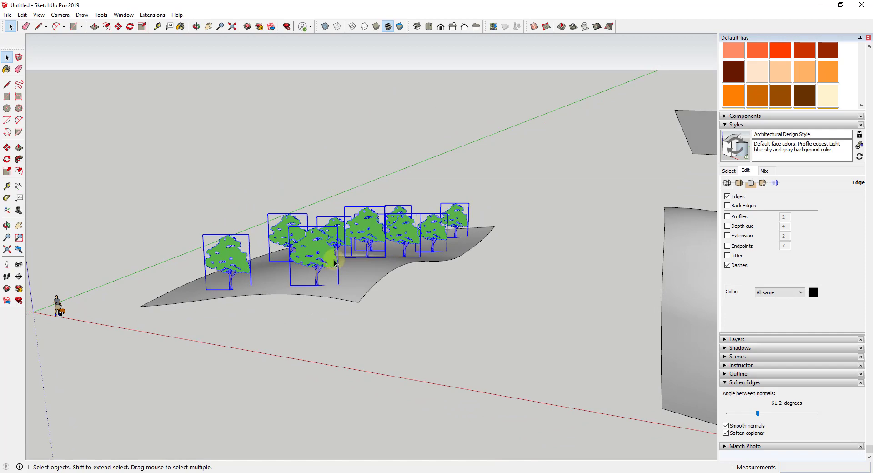
middle_click_drag(334, 269, 359, 248)
key("ctrl+z")
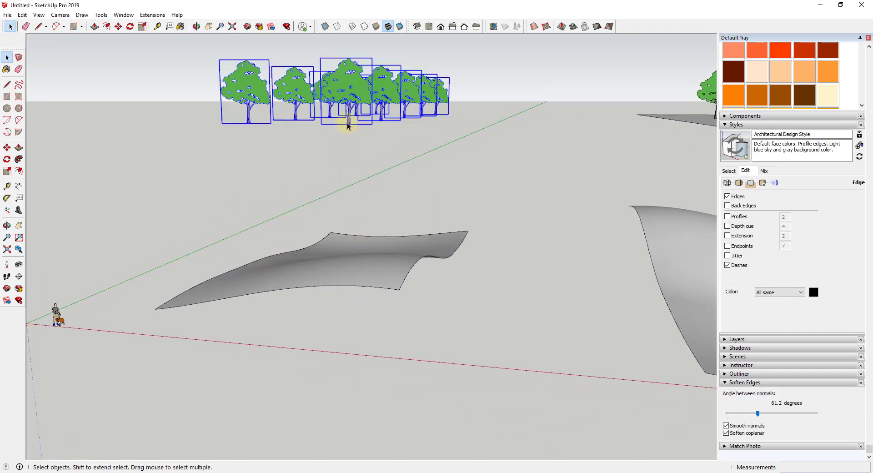
Move the front floating tree by its trunk base straight down along the blue axis onto the curved surface.
left_click(352, 126)
scroll(350, 124, "up", 2)
key("m")
left_click(349, 123)
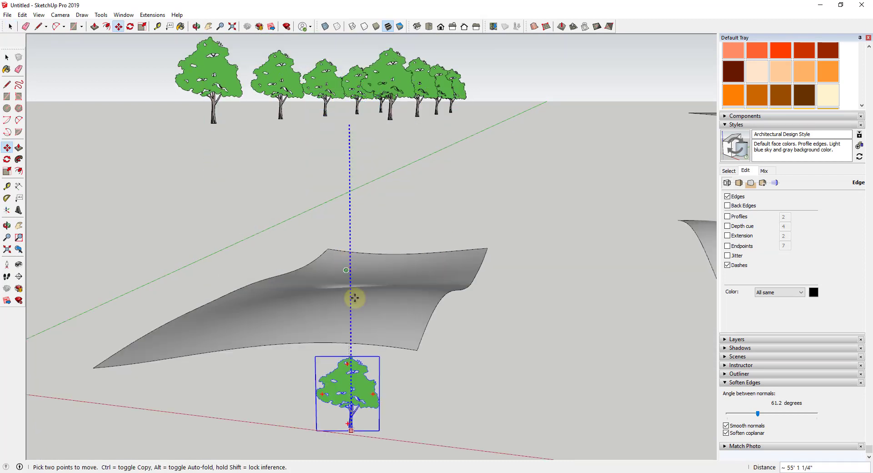
left_click(371, 308)
key("space")
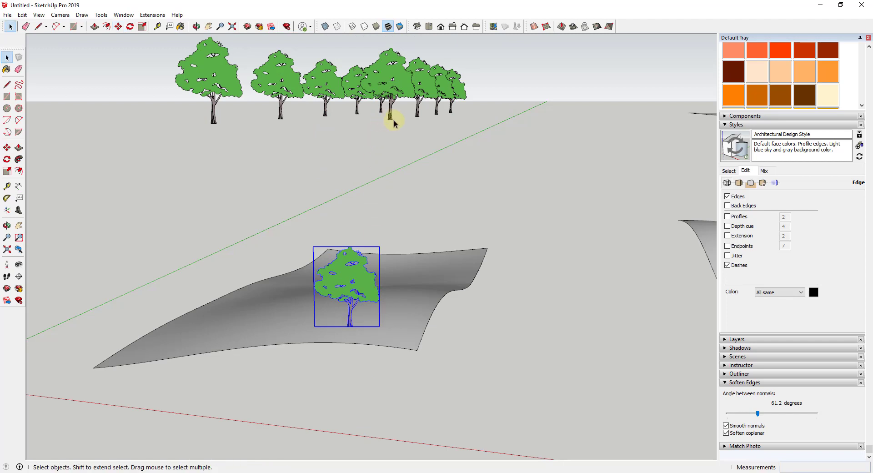
Move the next tree in the front row down along the blue axis toward the surface and check its base from a low angle.
left_click(393, 122)
key("m")
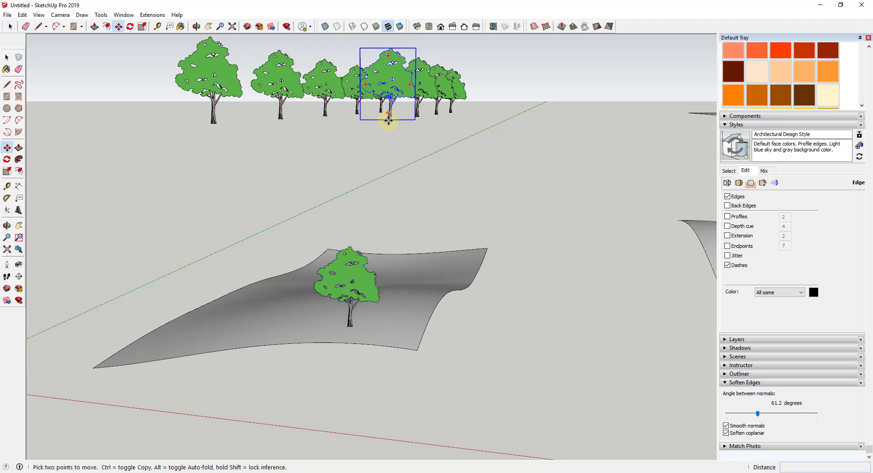
left_click(388, 120)
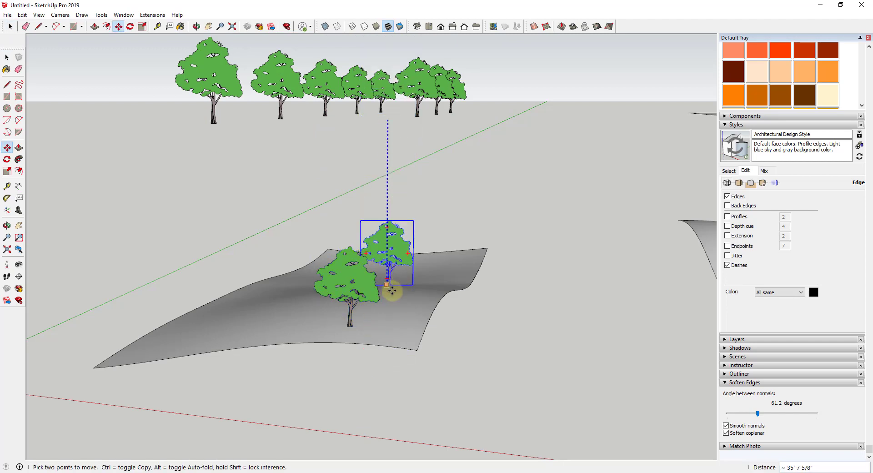
middle_click_drag(407, 292, 337, 253)
scroll(345, 269, "up", 4)
scroll(344, 269, "up", 1)
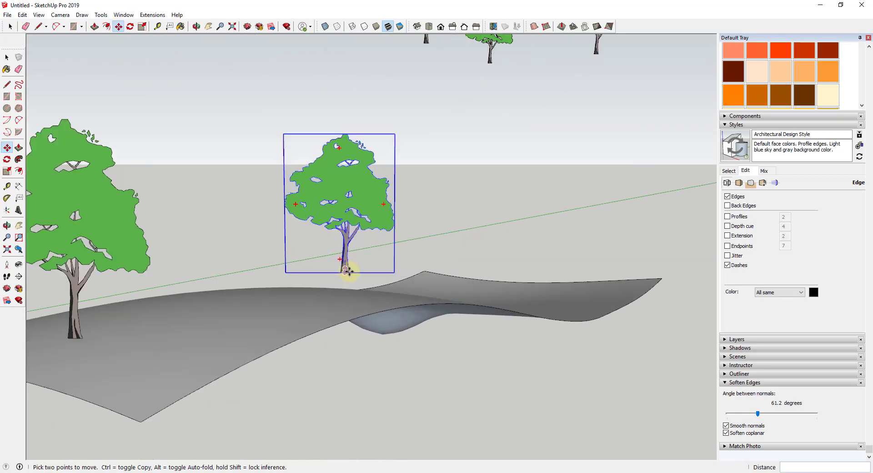
Undo the manual moves of the two trees.
scroll(376, 278, "down", 4)
middle_click_drag(376, 279, 392, 314)
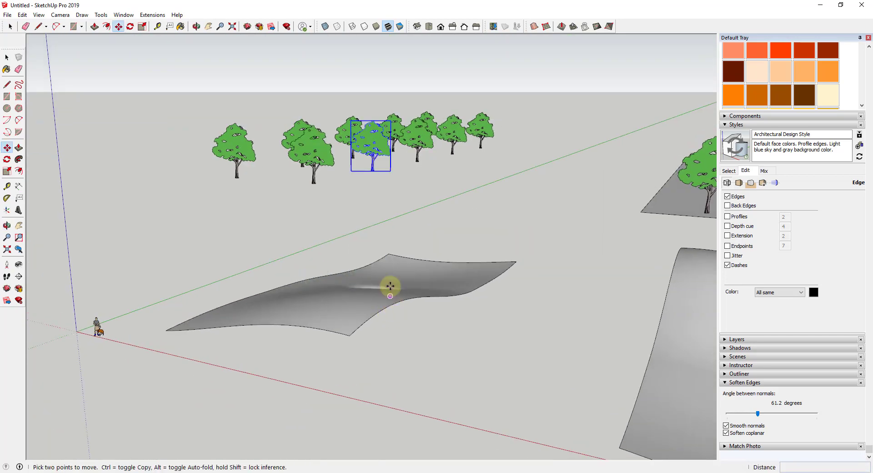
middle_click_drag(388, 281, 400, 246)
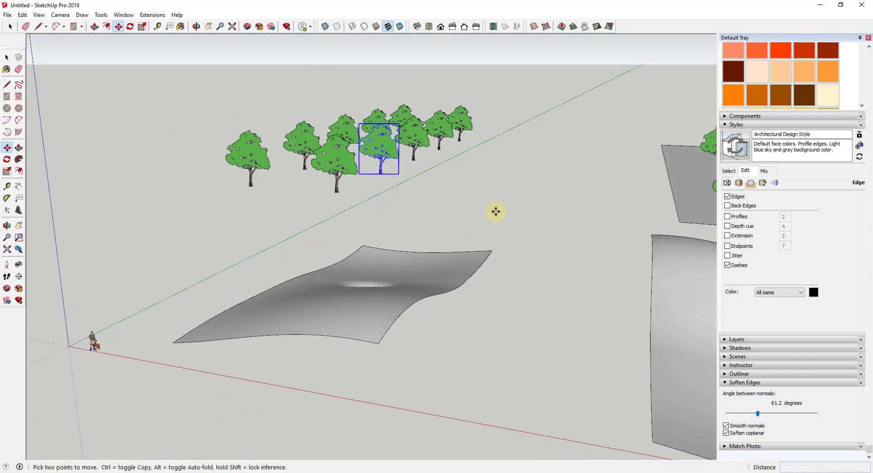
key("space")
scroll(221, 173, "down", 1)
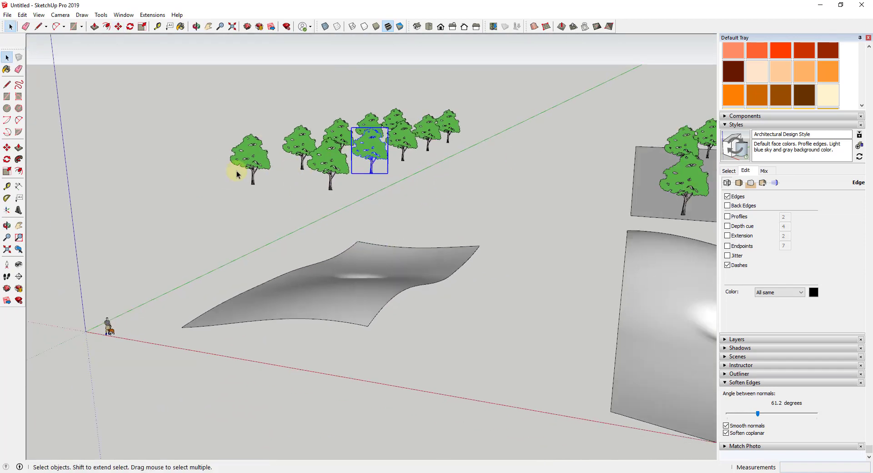
Remove the flat gray plane beneath the six trees floating over the surface with the round bump.
middle_click_drag(221, 172, 486, 230)
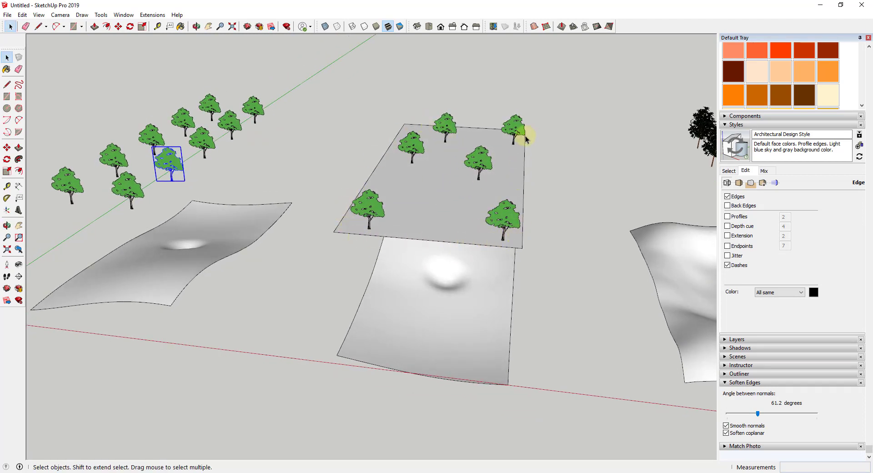
middle_click_drag(422, 169, 433, 146)
scroll(467, 180, "up", 3)
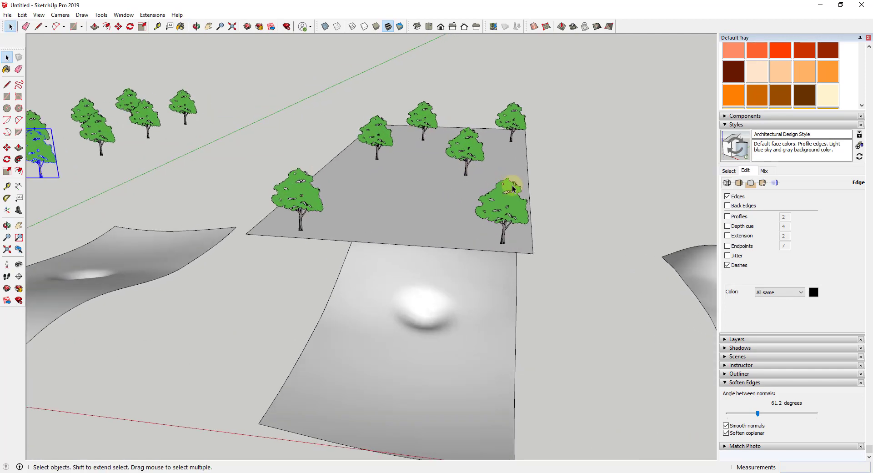
scroll(542, 237, "up", 1)
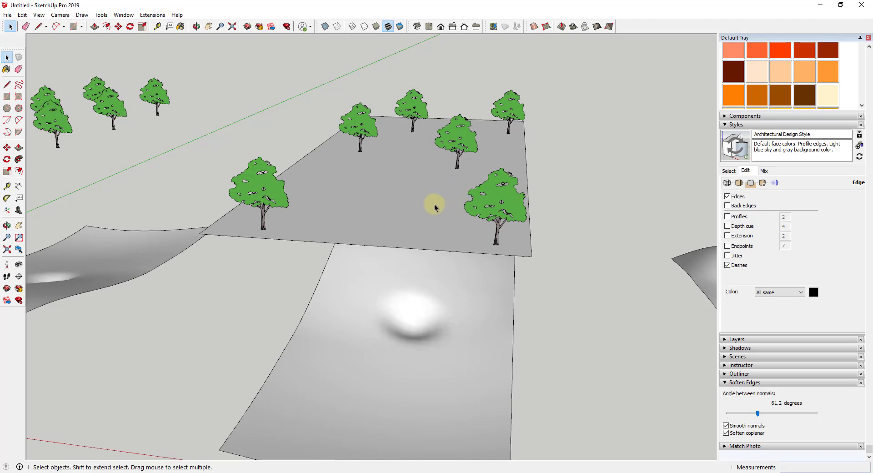
left_click(392, 182)
right_click(392, 181)
left_click(412, 200)
Drop the six trees onto the surface with the round bump using DropGC.
middle_click_drag(413, 201, 404, 183)
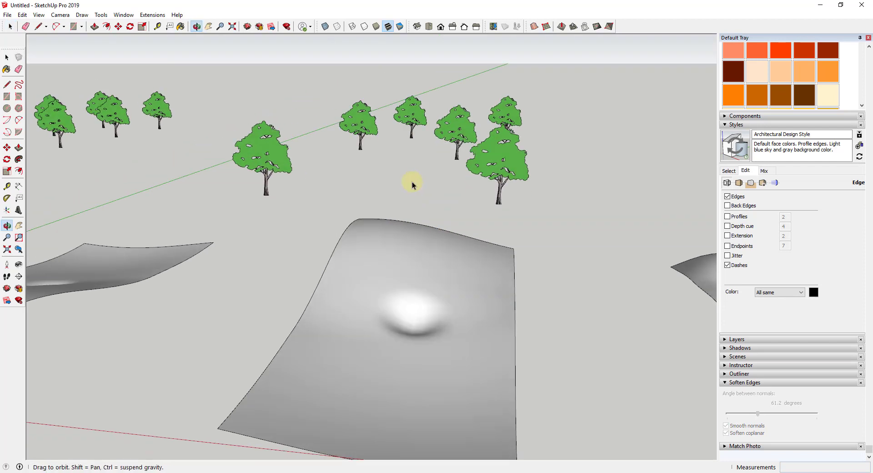
left_click_drag(222, 82, 551, 212)
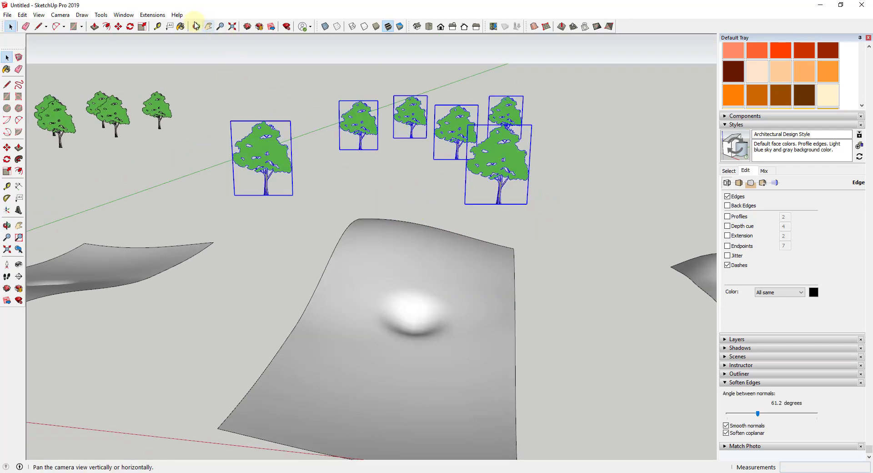
left_click(152, 15)
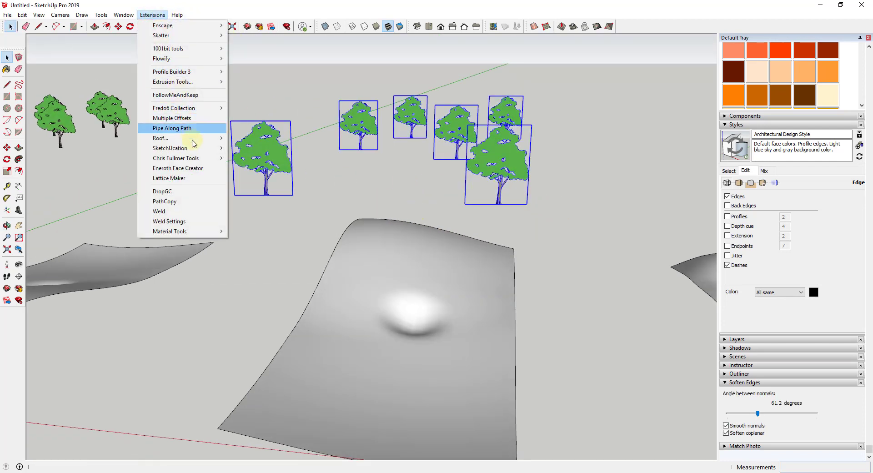
left_click(187, 195)
middle_click_drag(437, 278, 425, 227)
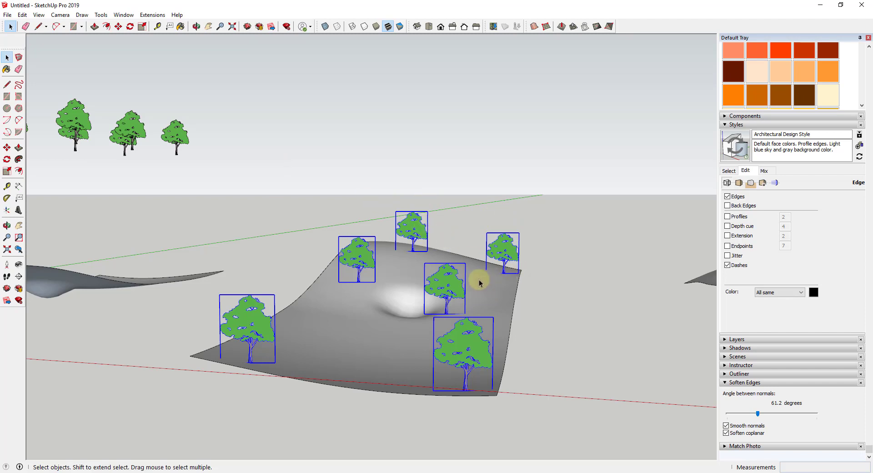
Try dropping the left-hand rows of dark trees floating above the wavy basin terrain with DropGC.
scroll(479, 285, "down", 5)
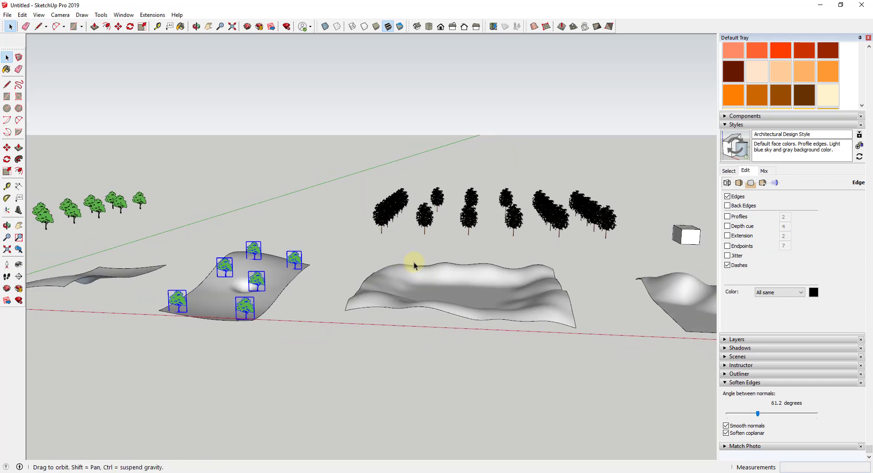
scroll(386, 194, "up", 3)
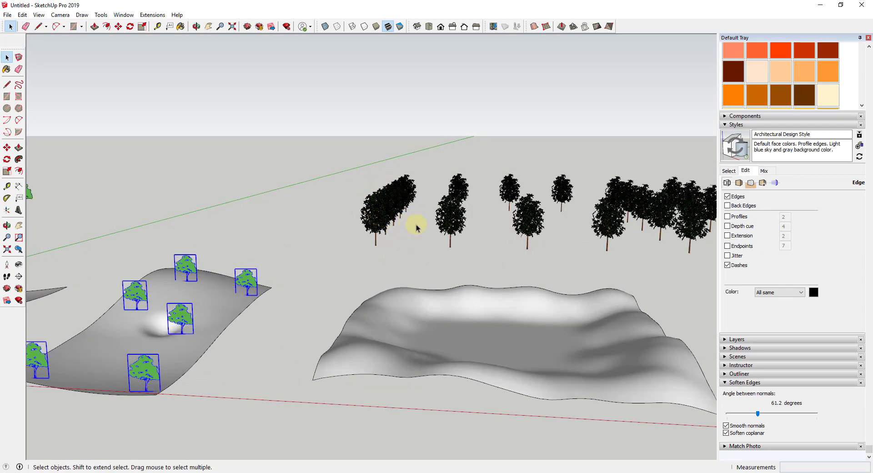
middle_click_drag(544, 239, 470, 219)
left_click_drag(322, 159, 518, 260)
scroll(437, 210, "up", 3)
middle_click_drag(437, 210, 444, 224)
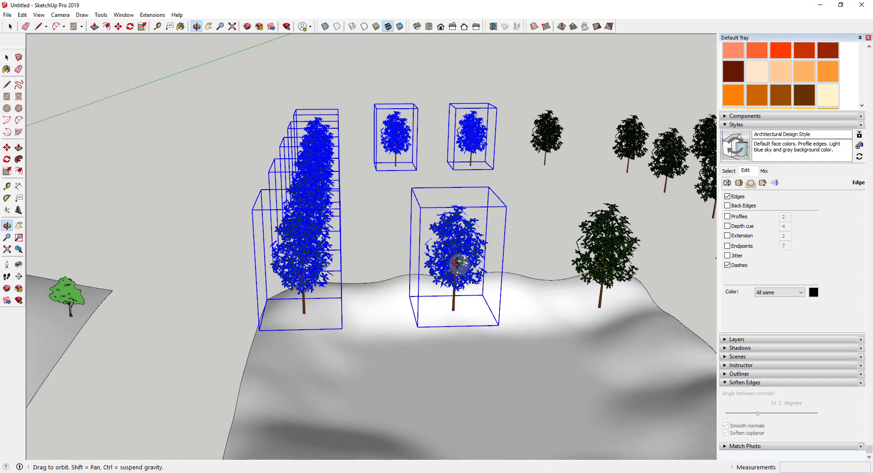
left_click_drag(457, 262, 462, 219)
key("space")
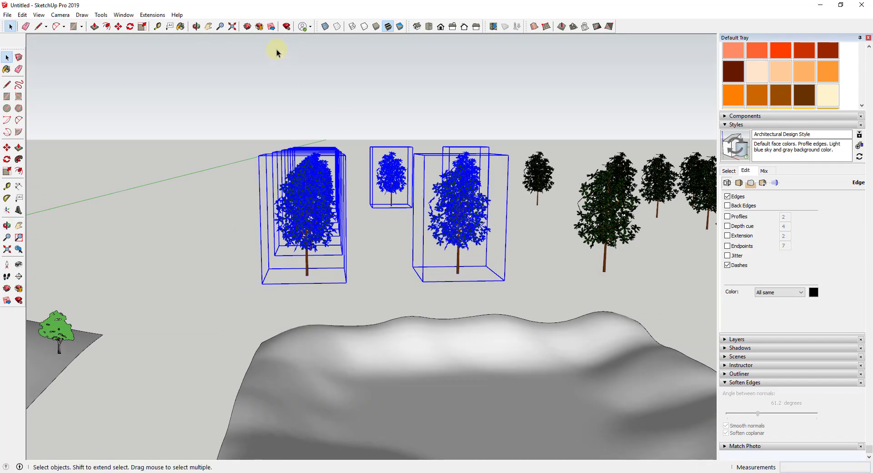
left_click(151, 15)
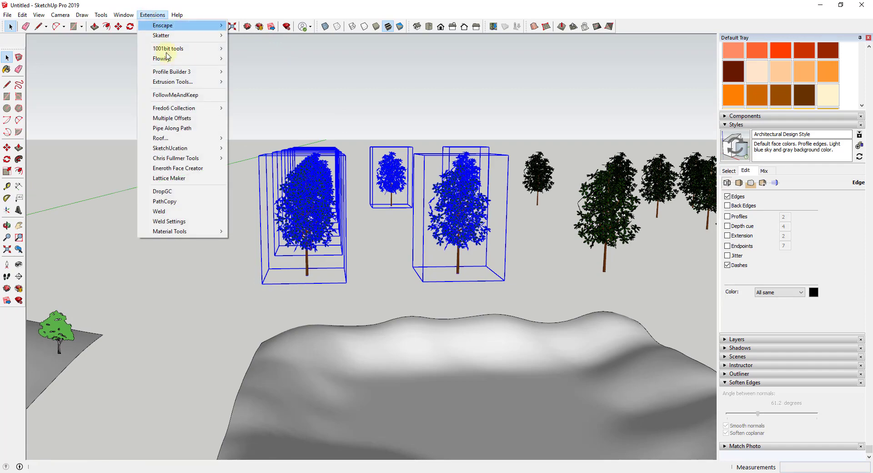
left_click(169, 191)
Drop all the dark trees floating around the wavy basin terrain with DropGC, including the row beyond its edge.
scroll(404, 255, "down", 4)
middle_click_drag(410, 321, 389, 241)
middle_click_drag(508, 220, 572, 212)
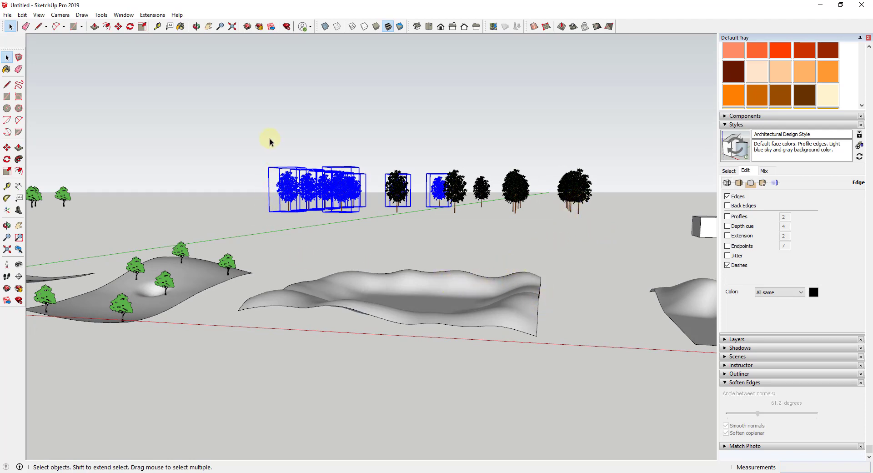
left_click_drag(255, 142, 595, 234)
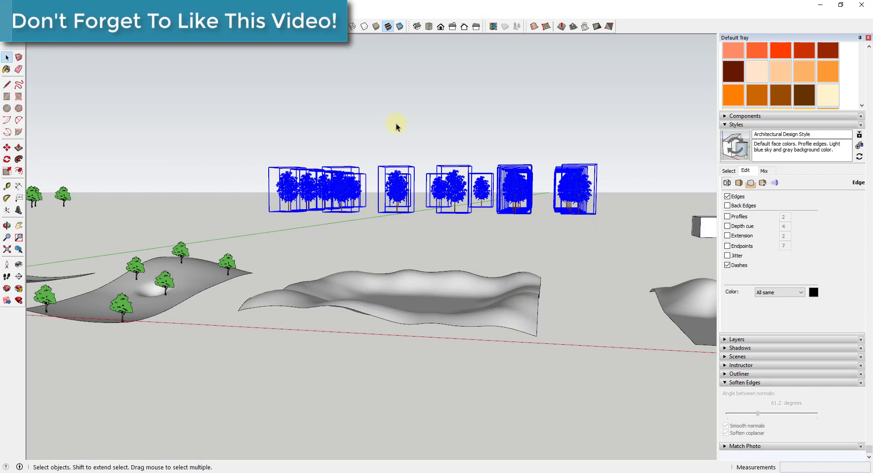
left_click(148, 14)
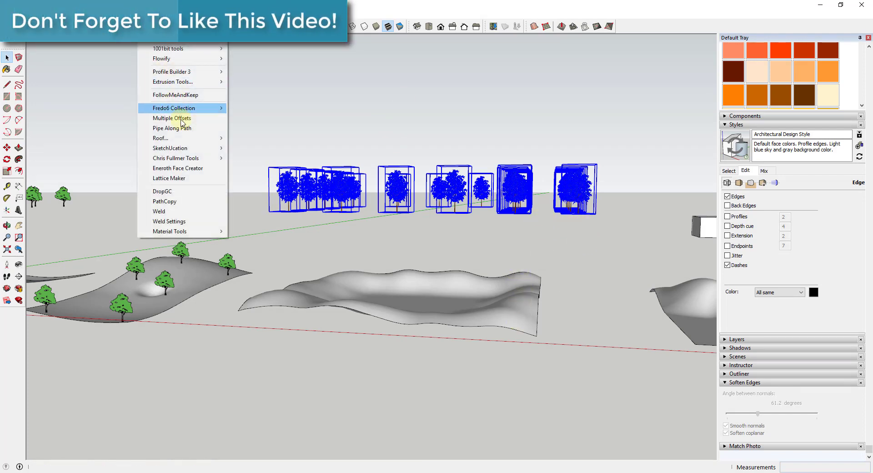
left_click(181, 193)
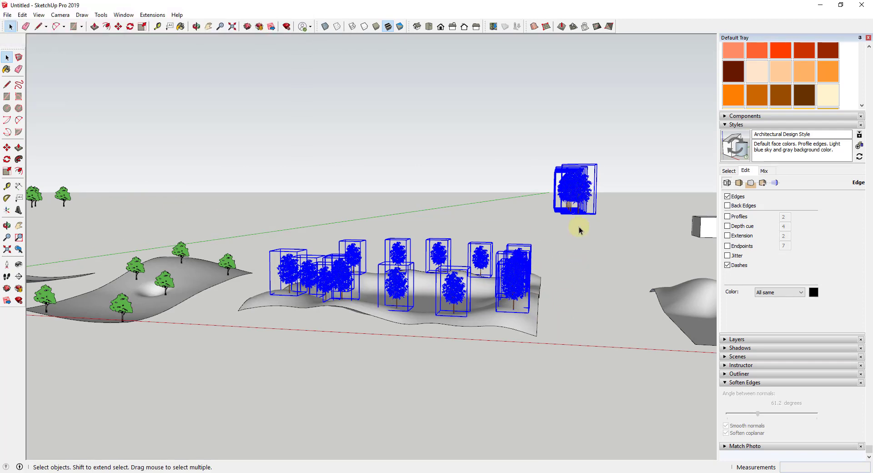
middle_click_drag(536, 302, 473, 297)
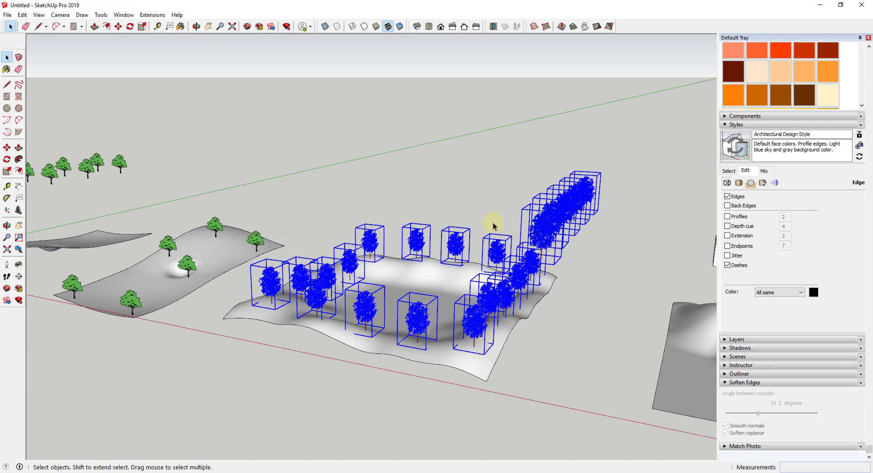
middle_click_drag(542, 225, 568, 185)
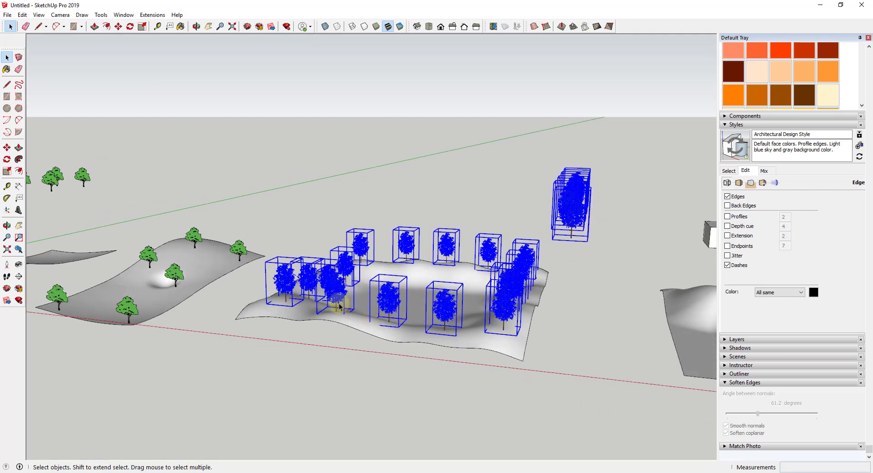
scroll(233, 256, "down", 3)
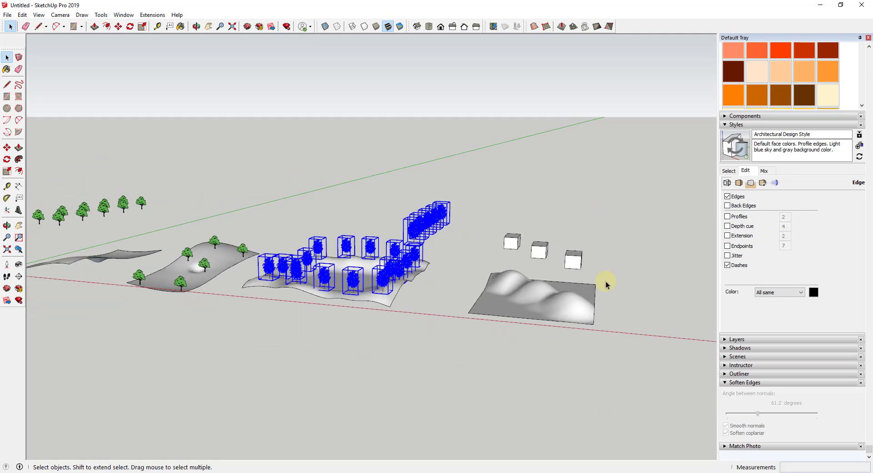
Turn on hidden geometry to show the wavy terrain's mesh around the dropped tree trunks.
middle_click_drag(604, 283, 293, 292)
scroll(292, 296, "up", 5)
scroll(245, 300, "up", 8)
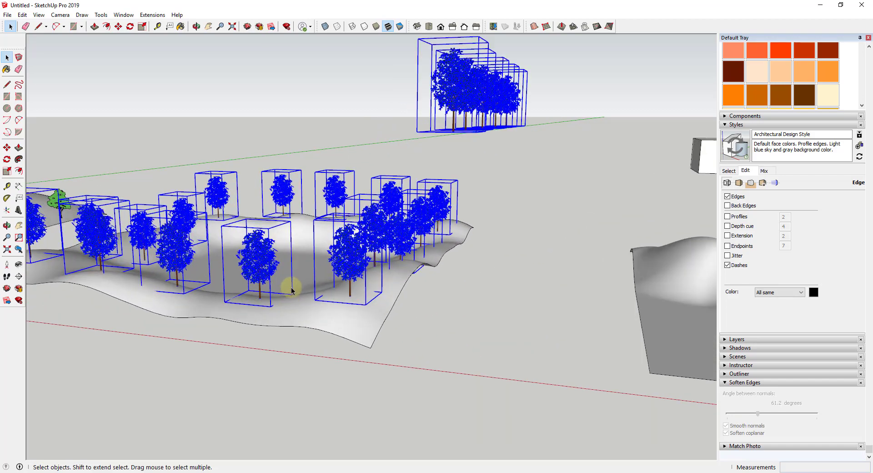
scroll(382, 289, "up", 2)
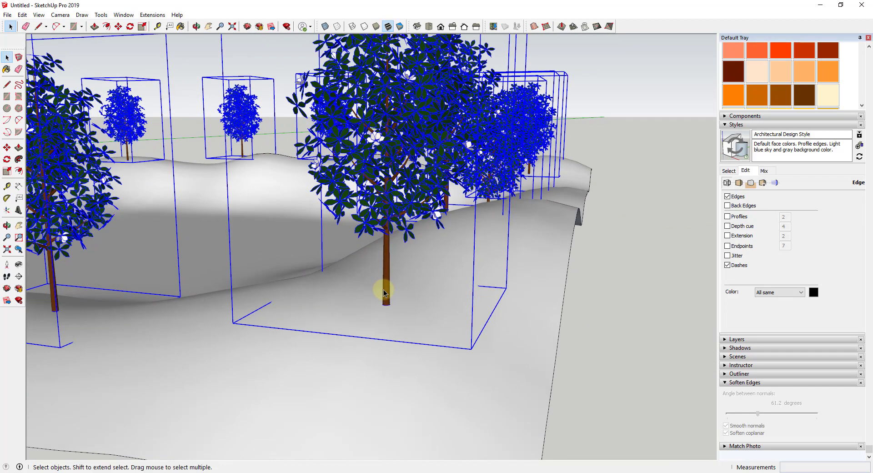
left_click(36, 15)
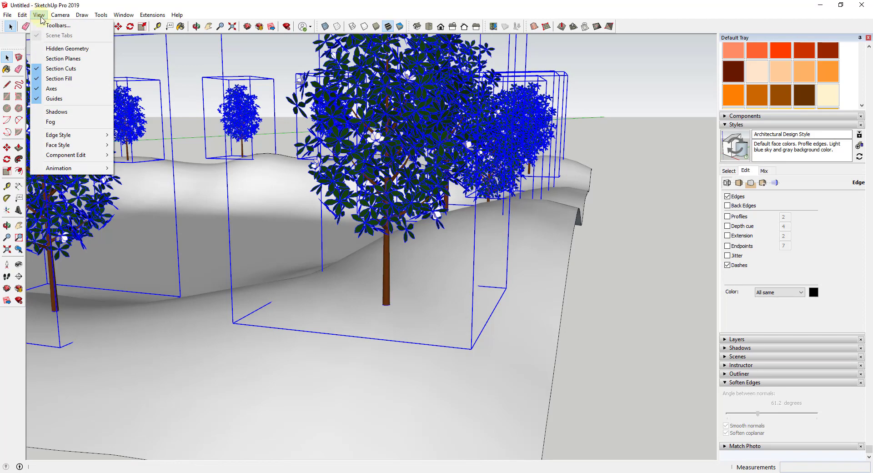
left_click(57, 45)
Open the dropped front tree components and examine where their axis origins meet the faces of the terrain mesh.
double_click(387, 297)
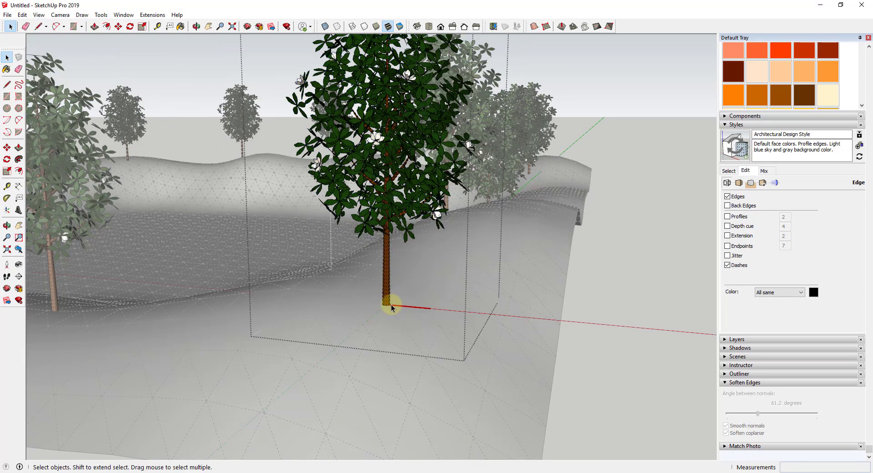
scroll(389, 304, "up", 5)
middle_click_drag(388, 300, 400, 273)
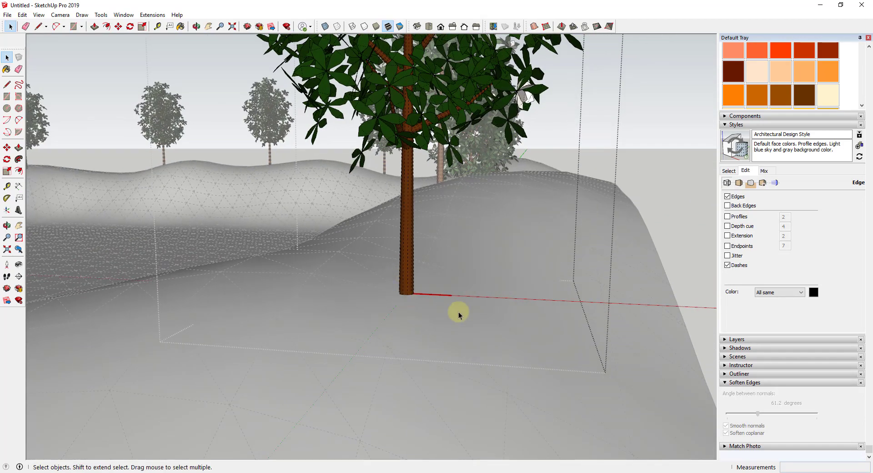
scroll(469, 321, "down", 10)
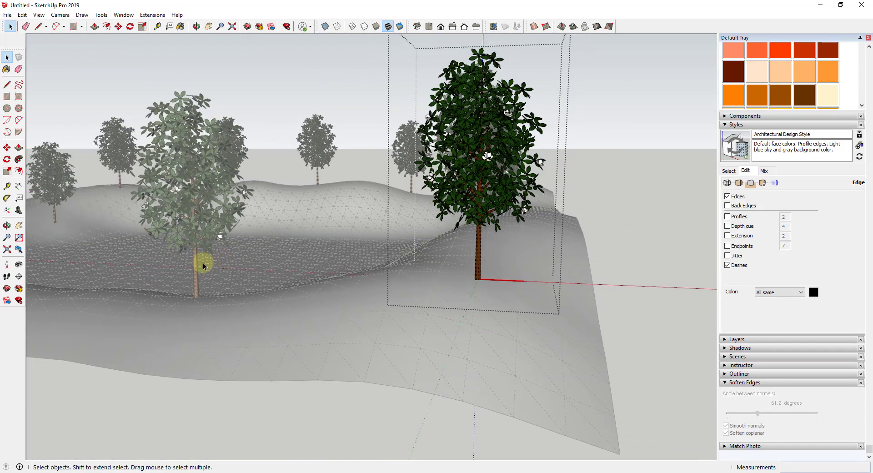
scroll(202, 263, "up", 5)
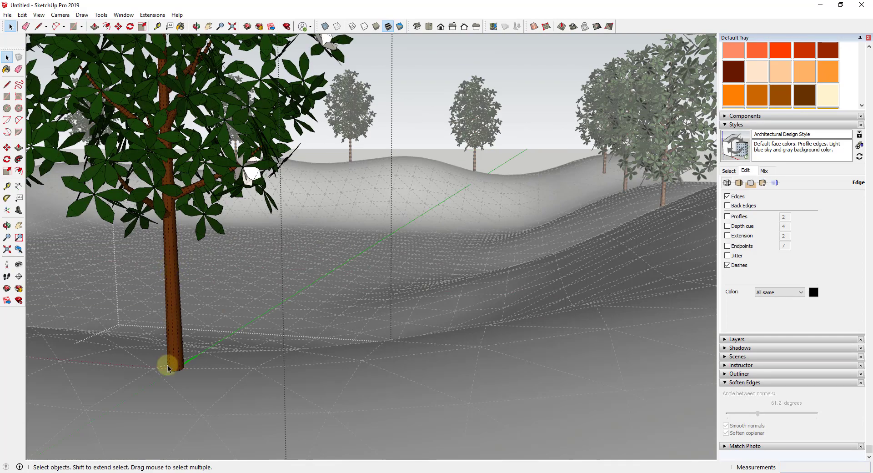
scroll(168, 364, "up", 6)
middle_click_drag(173, 377, 236, 294)
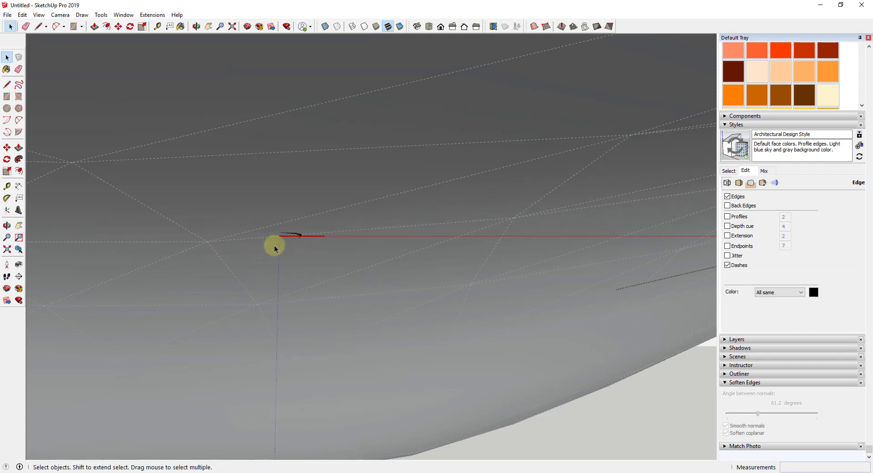
middle_click_drag(280, 239, 259, 314)
scroll(473, 316, "down", 3)
Open the leftmost white box above the three-hill terrain to check its axis origin, and close it again.
scroll(473, 316, "down", 10)
mouse_move(521, 251)
middle_mouse_down()
mouse_move(398, 279)
mouse_move(533, 264)
middle_mouse_up()
middle_click_drag(361, 279, 344, 254)
scroll(475, 275, "up", 2)
scroll(435, 272, "up", 3)
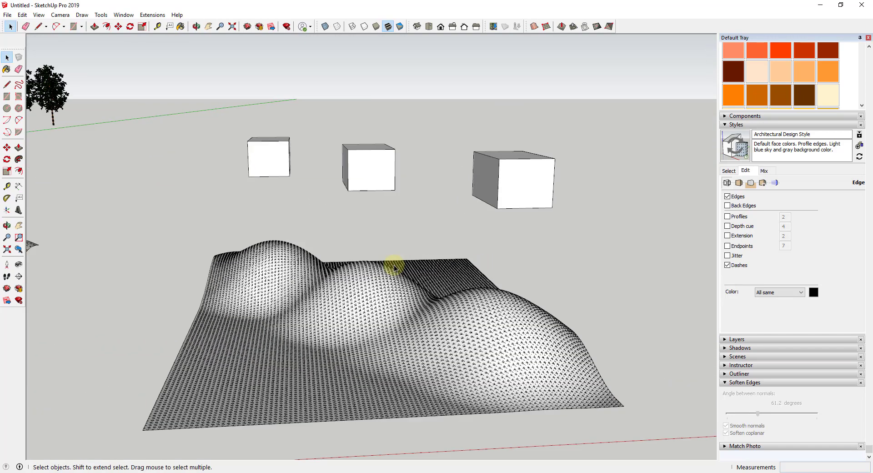
double_click(272, 171)
scroll(255, 173, "up", 2)
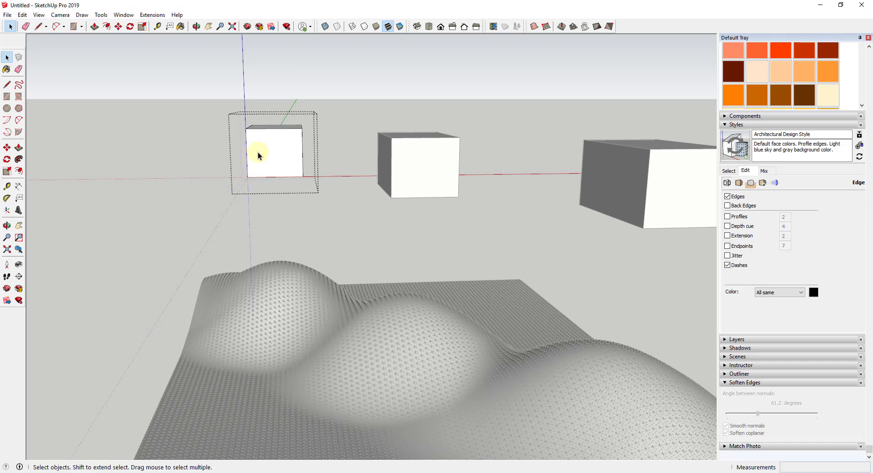
left_click(284, 214)
Drop the leftmost white box onto the three-hill terrain with DropGC and inspect its origin corner against the mesh.
left_click(278, 156)
left_click(152, 15)
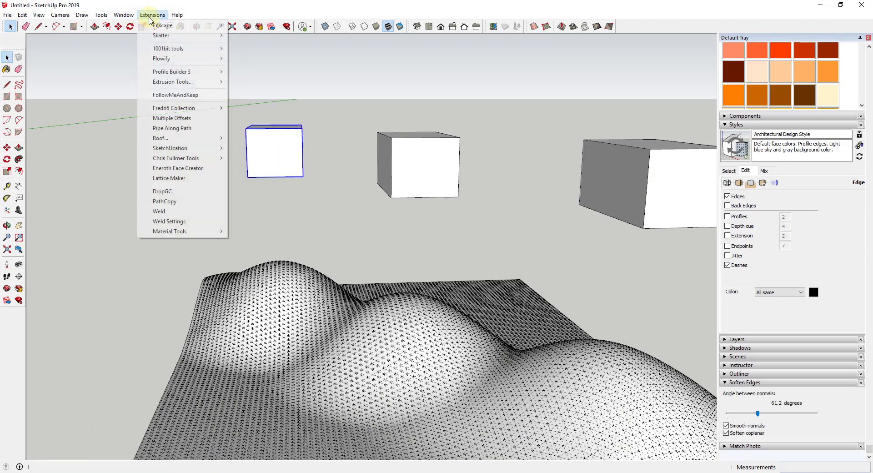
left_click(166, 191)
scroll(257, 319, "up", 10)
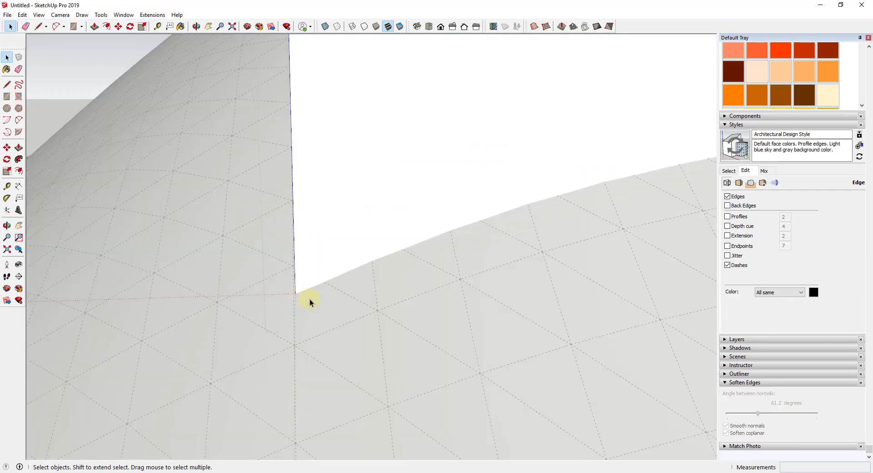
scroll(310, 299, "down", 5)
scroll(313, 293, "down", 5)
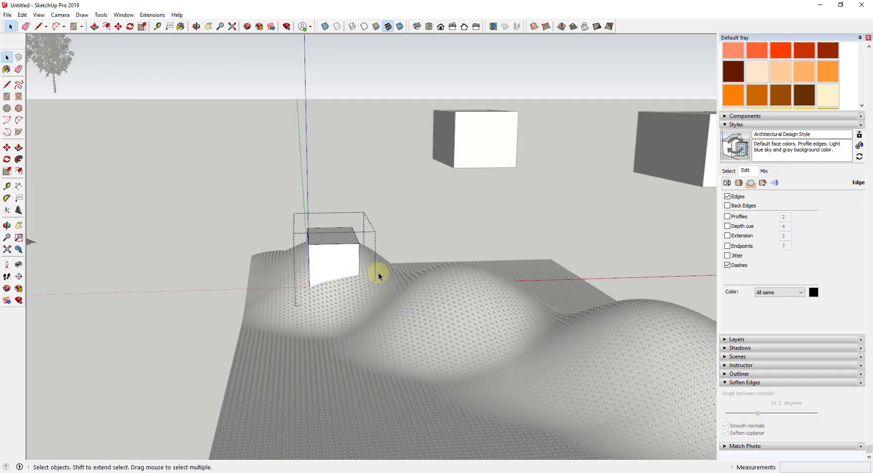
middle_click_drag(378, 272, 359, 261)
left_click(379, 228)
Open the middle white box to check where its axis origin sits, and close it again.
middle_click_drag(415, 221, 426, 227)
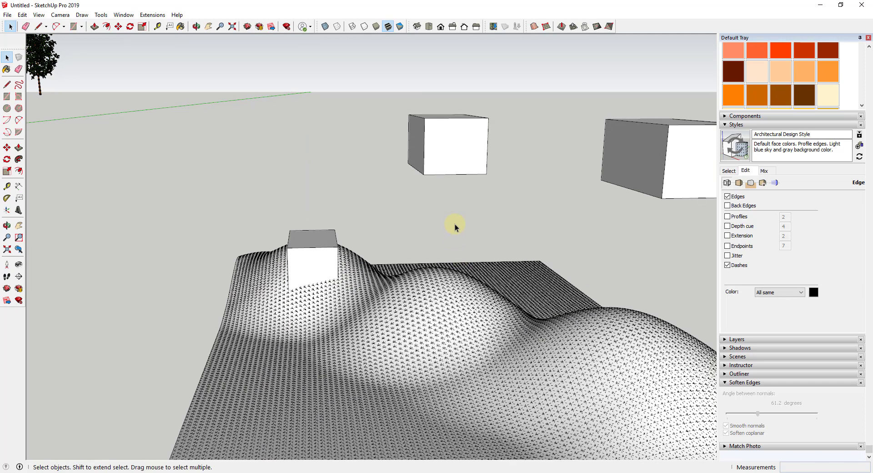
double_click(465, 155)
middle_click_drag(475, 166, 412, 225, "shift")
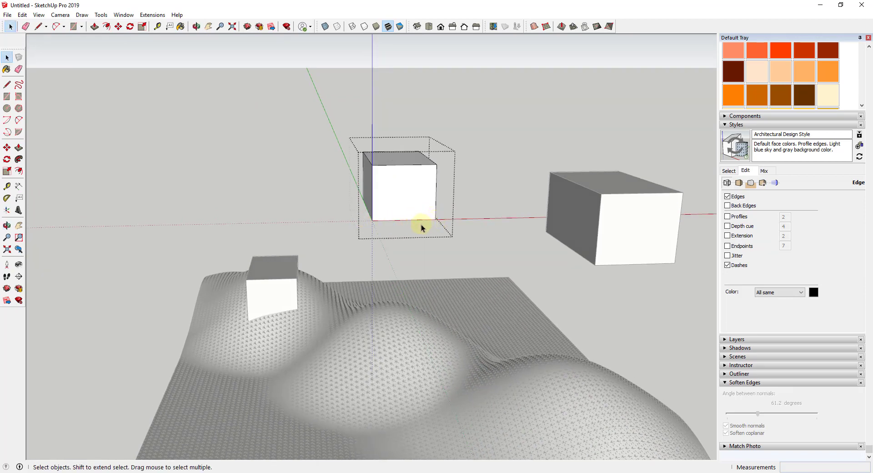
left_click(423, 227)
Try dropping the middle white box onto the terrain with DropGC, and undo the drop.
left_click(414, 205)
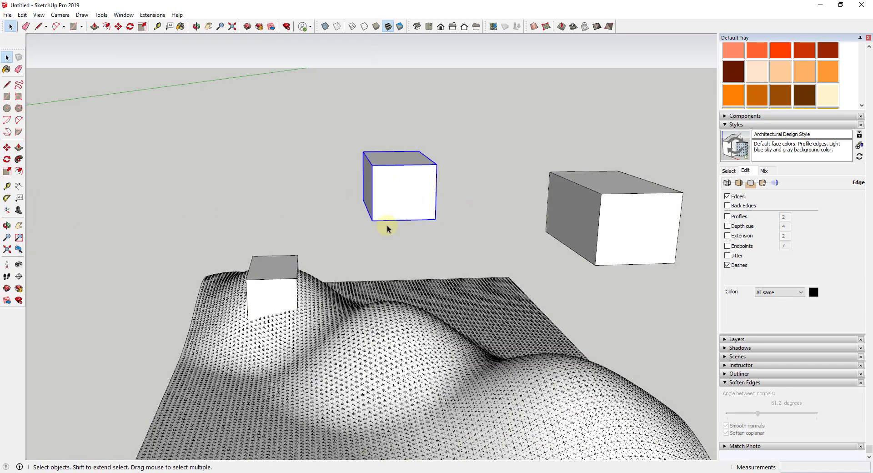
left_click(148, 15)
left_click(175, 190)
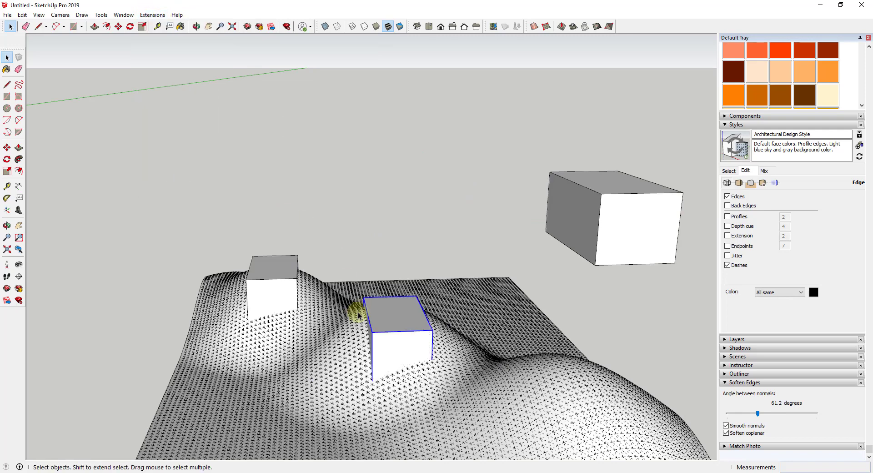
key("ctrl+z")
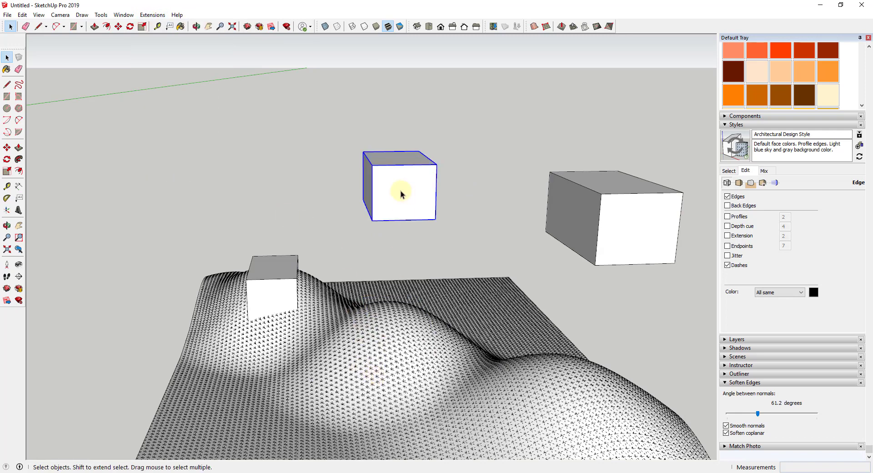
Move the middle box's internal axes origin to the midpoint of its front-left vertical edge, keeping the red axis horizontal along the front face.
double_click(401, 194)
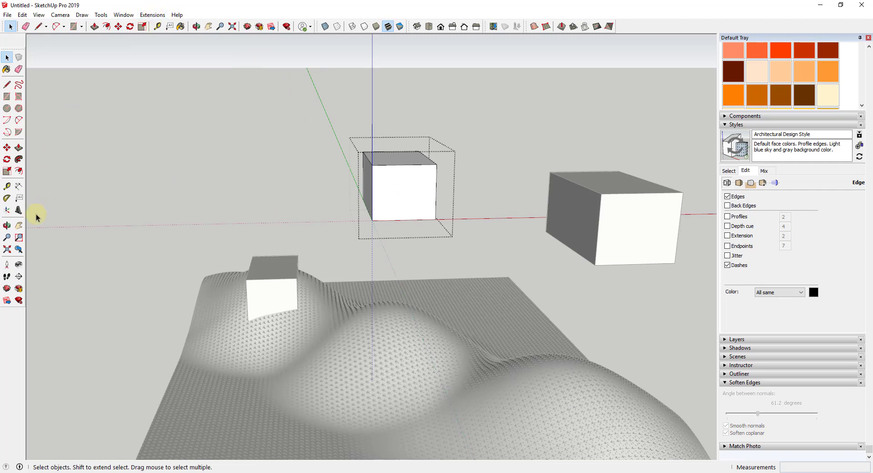
left_click(6, 210)
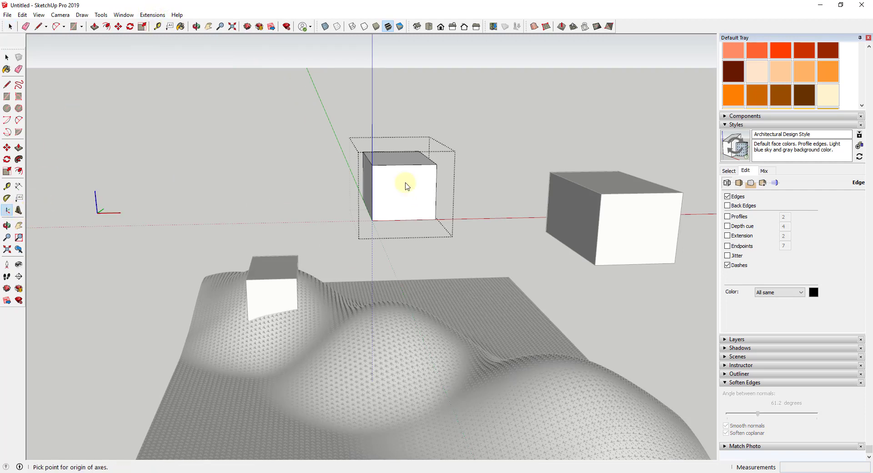
left_click(372, 193)
left_click(439, 190)
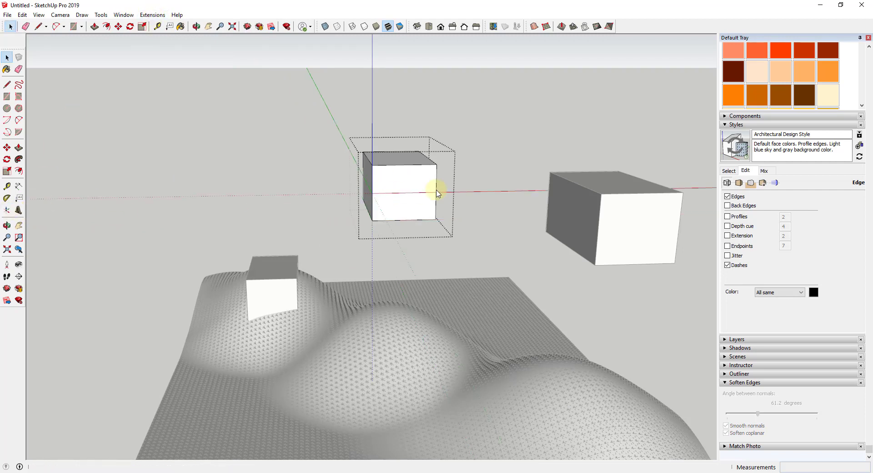
left_click(451, 189)
left_click(452, 193)
double_click(389, 192)
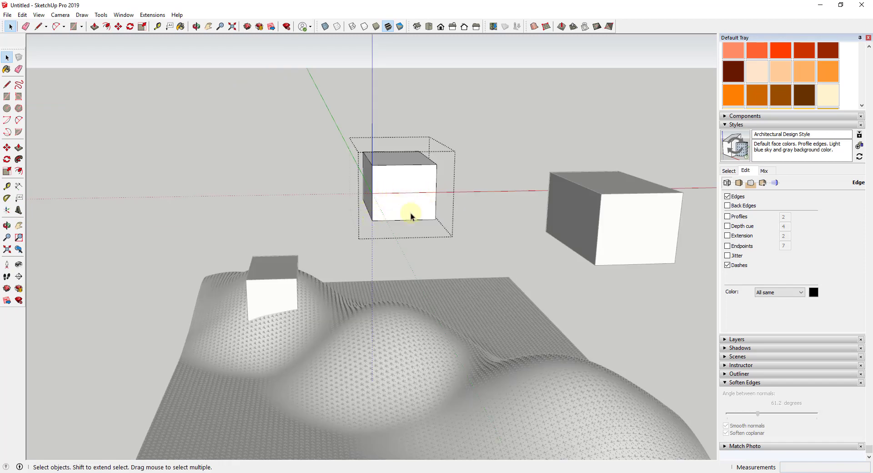
left_click(458, 189)
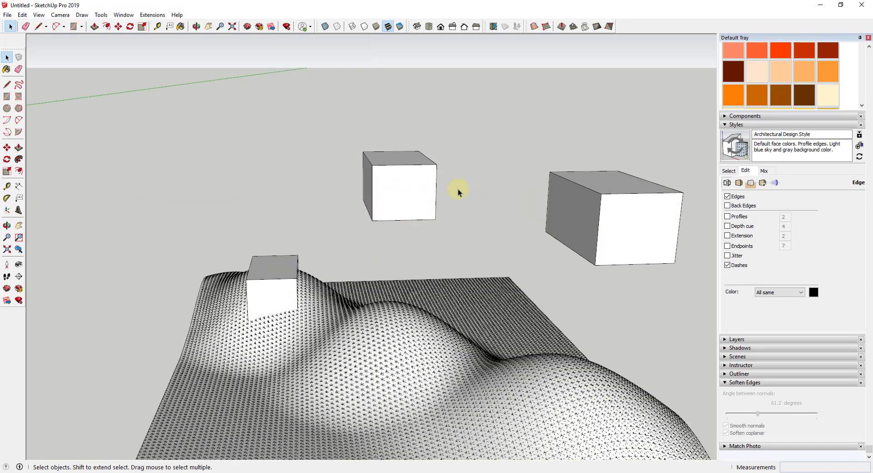
Try dropping the middle white box onto the terrain by running DropGC on it twice.
left_click(413, 188)
left_click(144, 16)
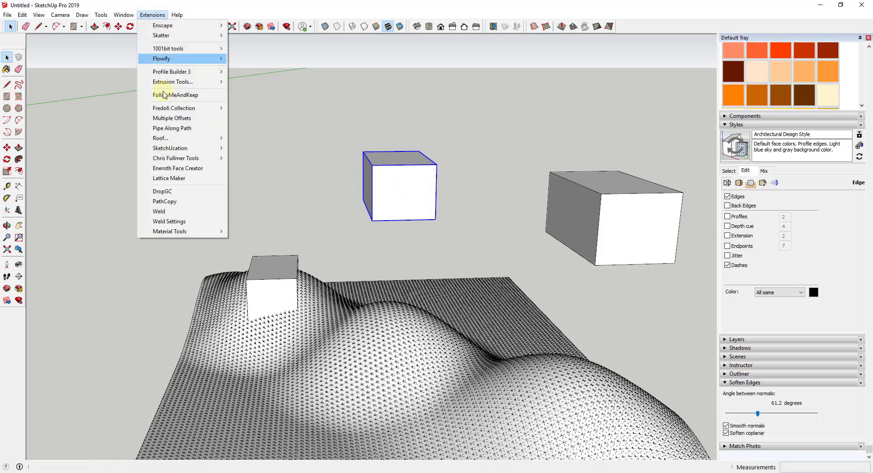
left_click(178, 193)
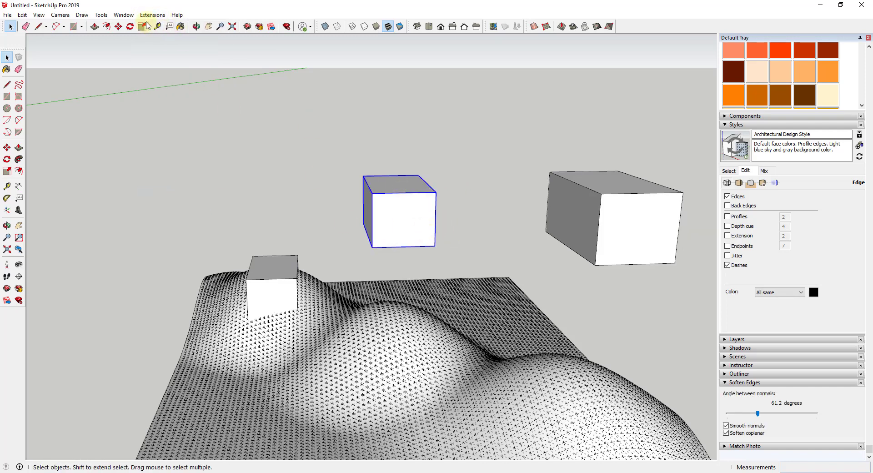
left_click(153, 15)
left_click(169, 192)
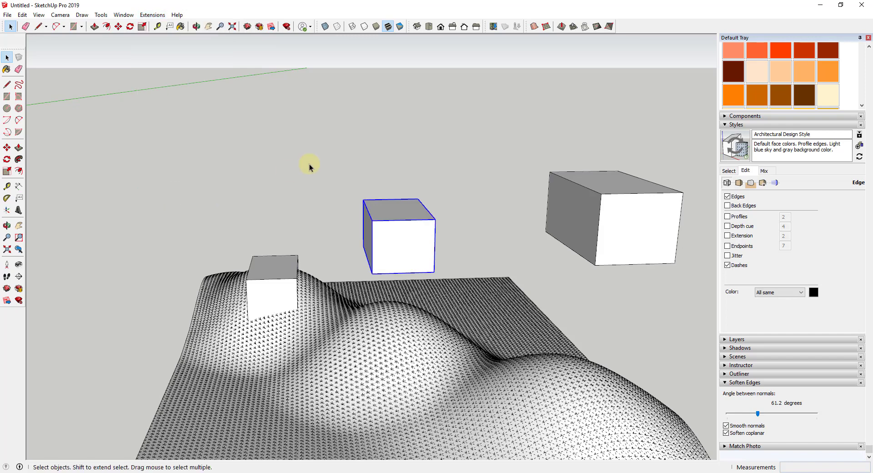
Move the middle box's internal axes origin to its lower front-left corner, with the red axis along the bottom front edge.
double_click(397, 244)
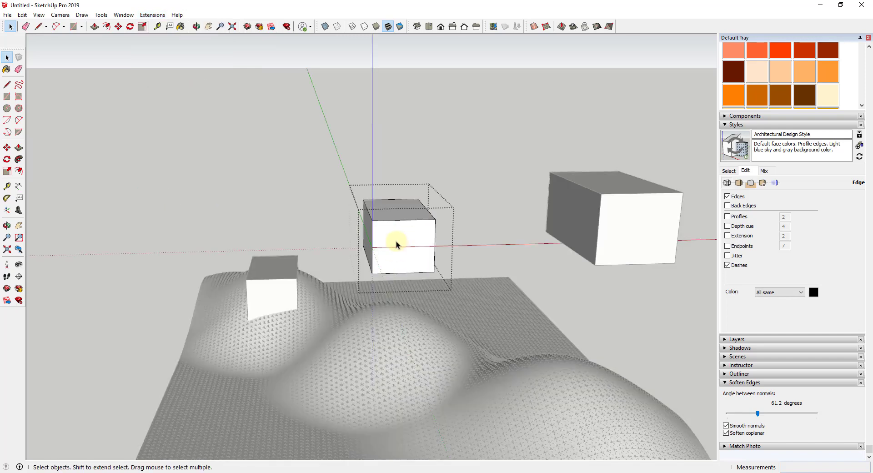
left_click(6, 211)
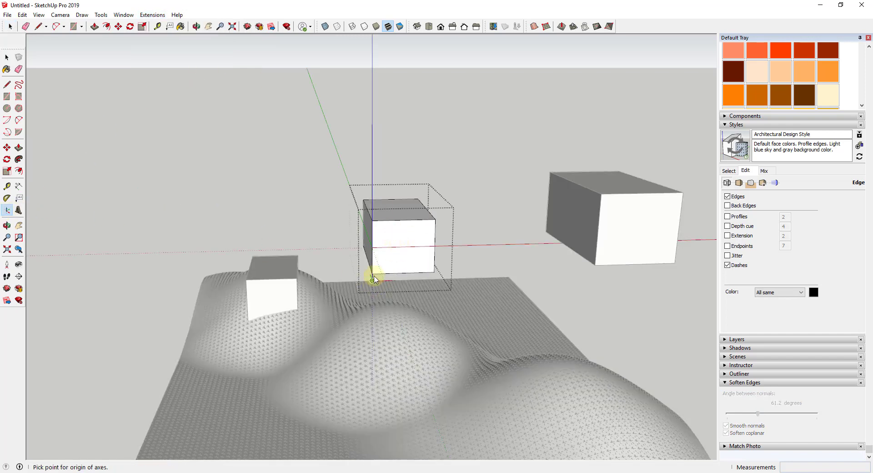
left_click(372, 273)
left_click(435, 273)
left_click(441, 268)
key("Escape")
Drop the middle white box onto the central hill with DropGC.
left_click(419, 250)
left_click(152, 14)
left_click(164, 191)
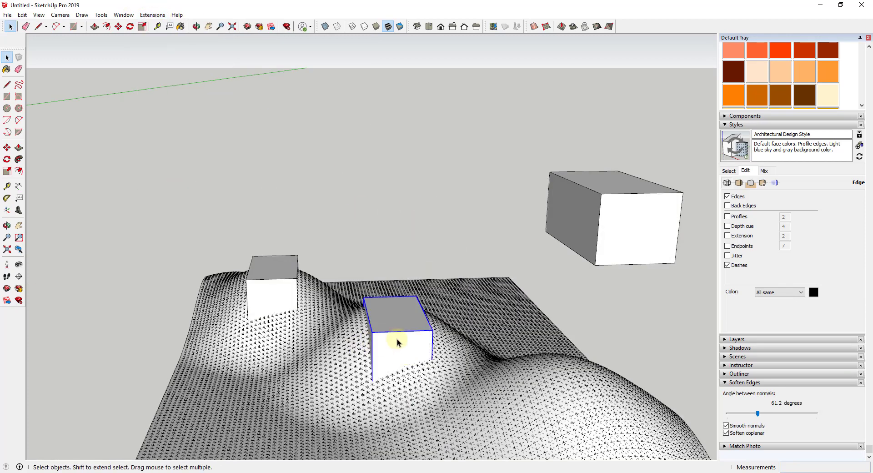
Move the rightmost box's internal axes origin to its lower front-right corner, with the red axis running back along the bottom front edge.
middle_click_drag(503, 322, 359, 263)
left_click(362, 222)
double_click(362, 223)
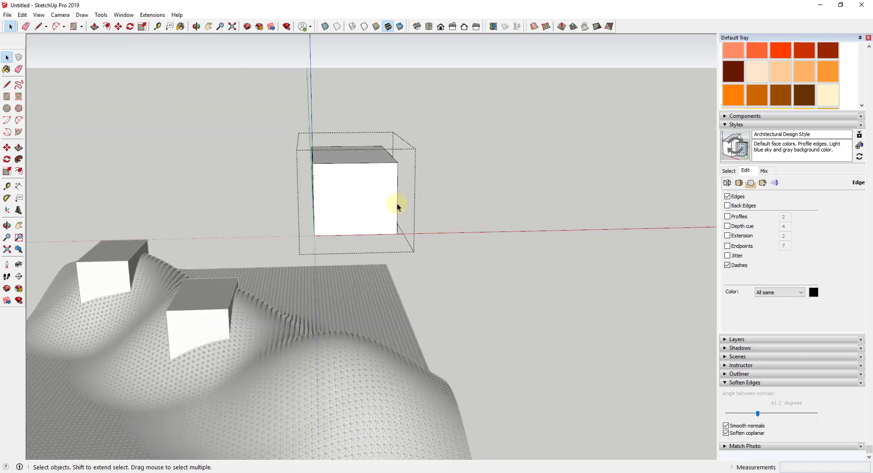
left_click(7, 210)
left_click(396, 234)
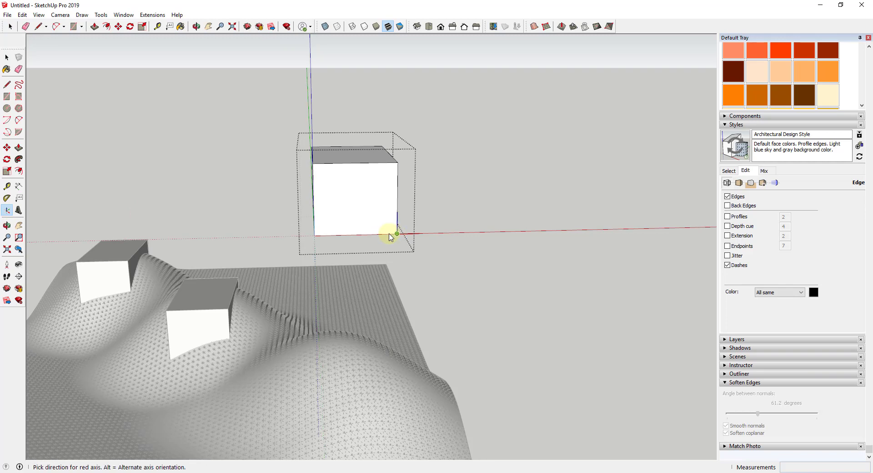
left_click(365, 237)
left_click(370, 240)
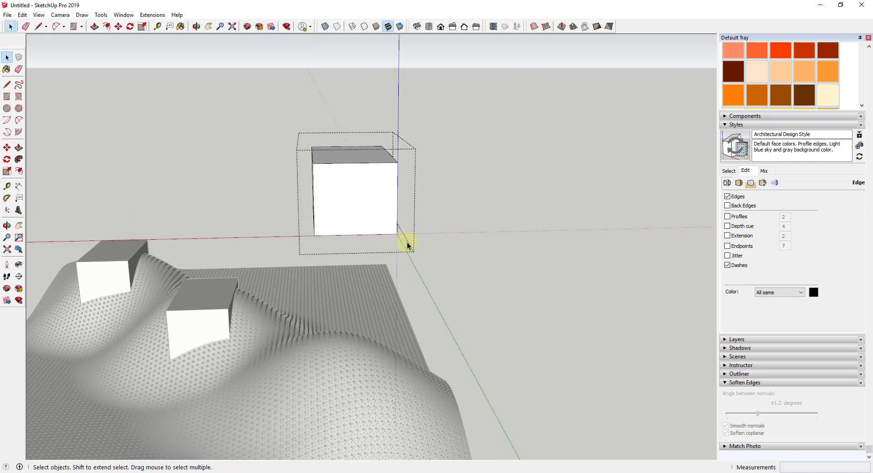
left_click(420, 255)
Try dropping the rightmost box with DropGC, inspect its front-right corner against the mesh, and undo the drop.
left_click(355, 214)
left_click(152, 15)
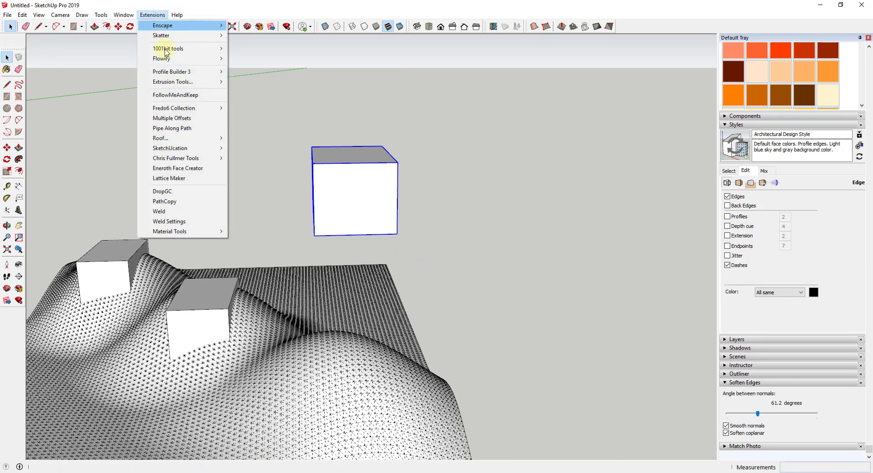
left_click(177, 191)
scroll(400, 419, "up", 10)
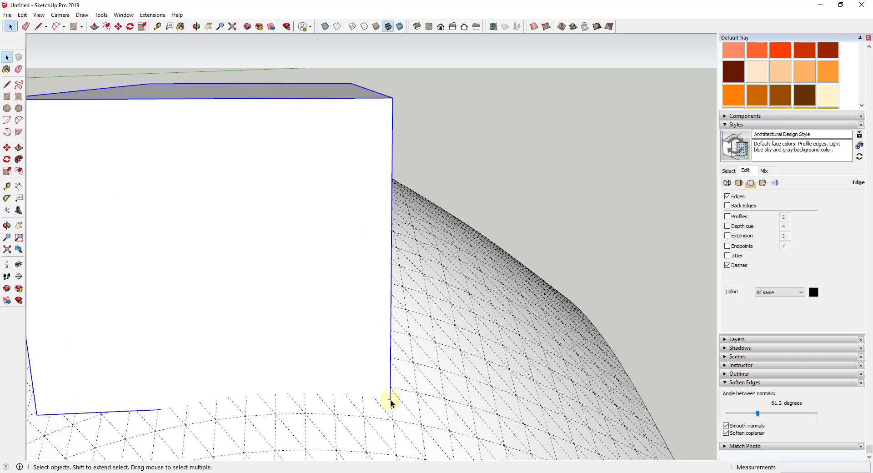
scroll(391, 400, "down", 10)
key("ctrl+z")
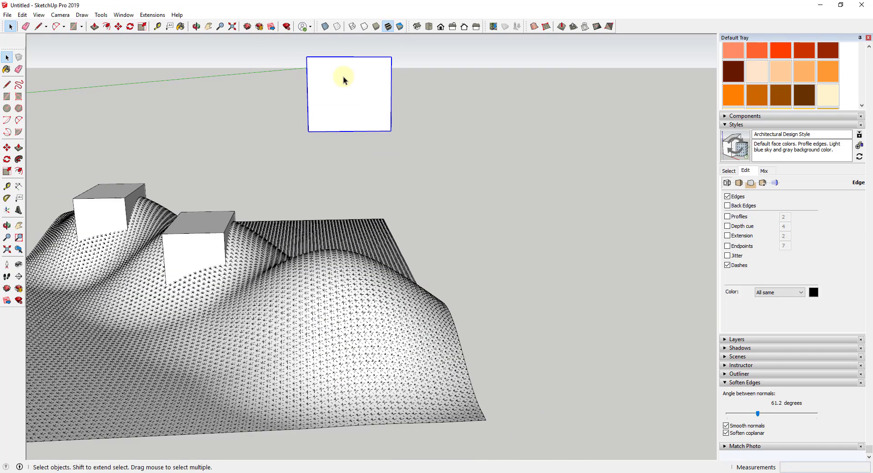
Place the rightmost box's internal axes origin at its lower front-left corner, with the red axis along the bottom front edge.
double_click(343, 76)
left_click(7, 210)
middle_click_drag(29, 216, 353, 211)
left_click(354, 203)
left_click(370, 199)
left_click(373, 199)
left_click(512, 194)
Drop the rightmost box onto its hill with DropGC and inspect how its front-left origin corner meets the mesh.
left_click(391, 163)
left_click(153, 14)
left_click(169, 178)
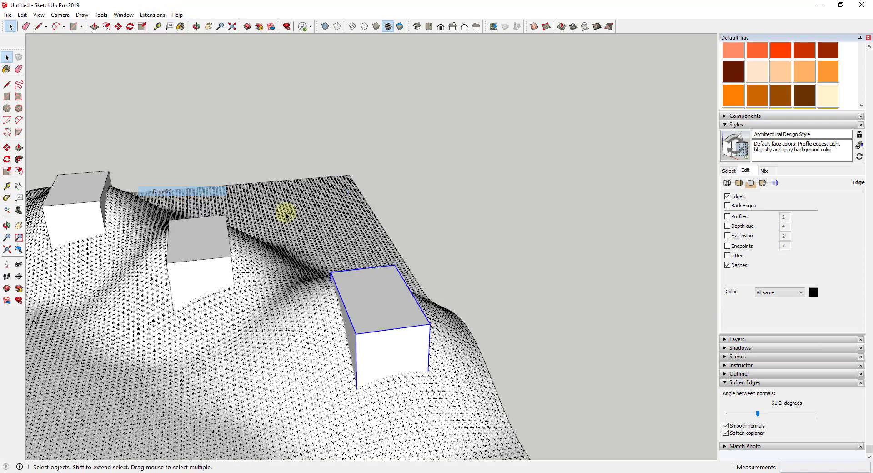
scroll(375, 404, "up", 5)
scroll(321, 354, "up", 4)
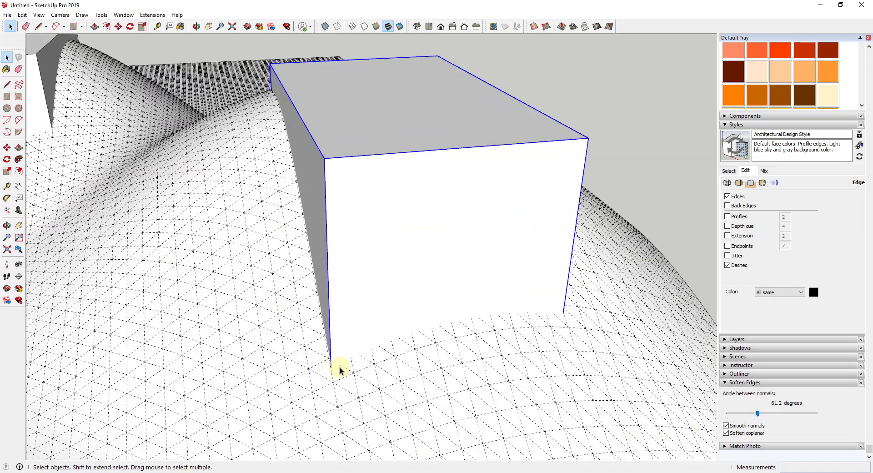
scroll(330, 371, "up", 4)
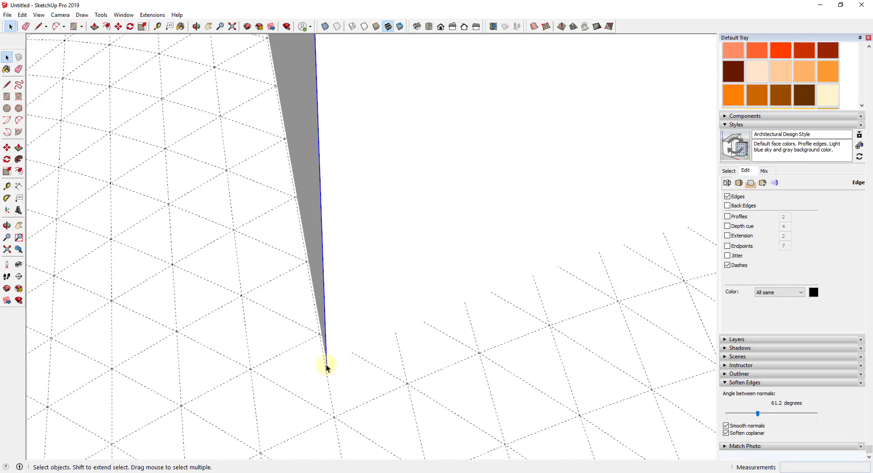
scroll(387, 359, "down", 8)
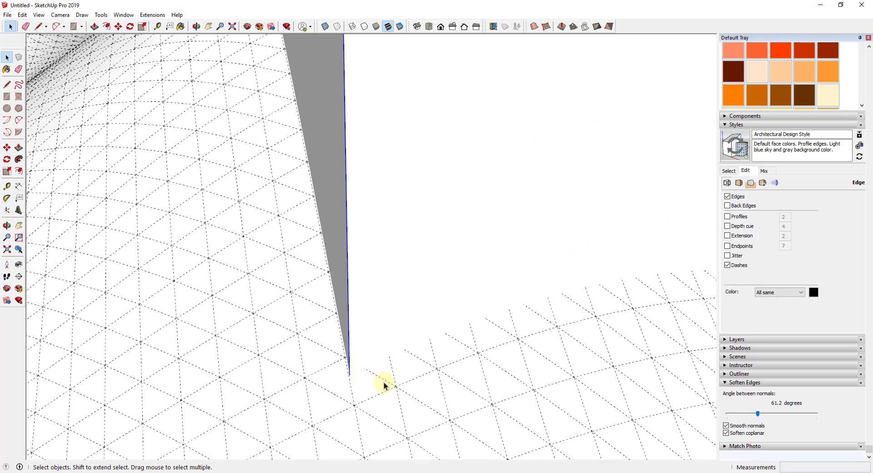
scroll(410, 318, "down", 4)
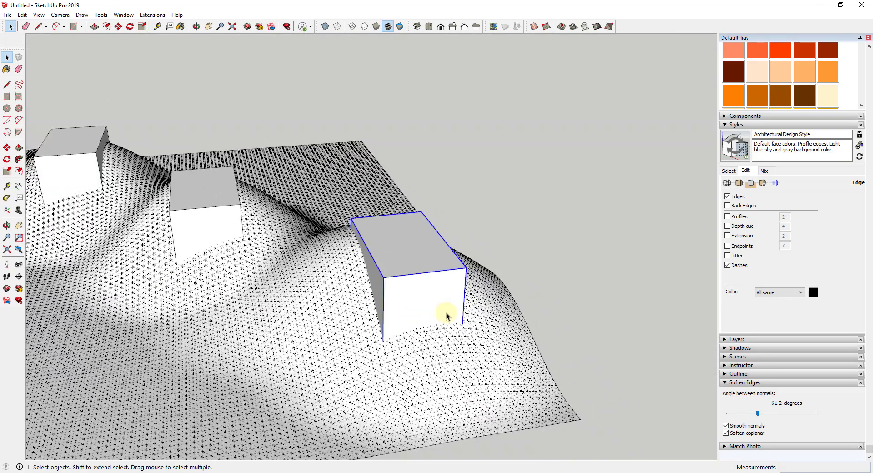
scroll(376, 351, "up", 2)
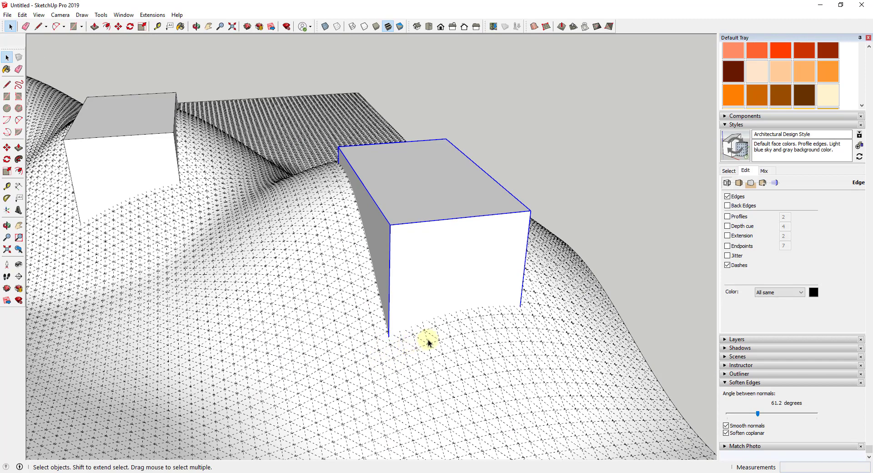
scroll(504, 318, "down", 6)
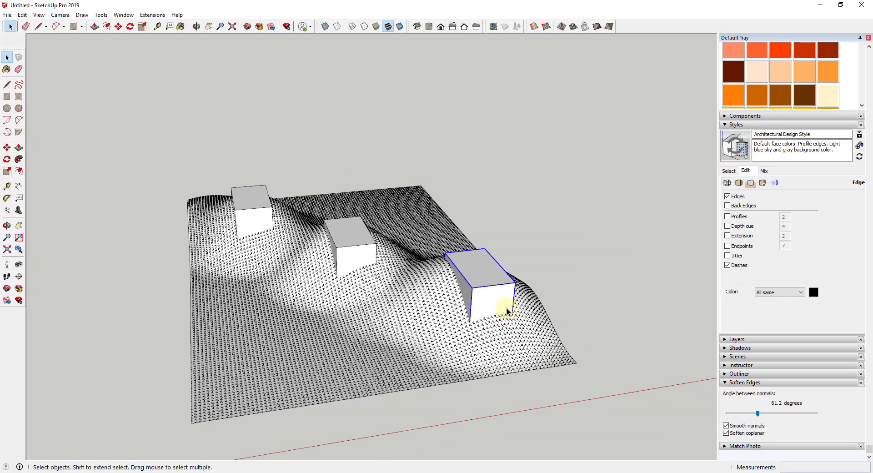